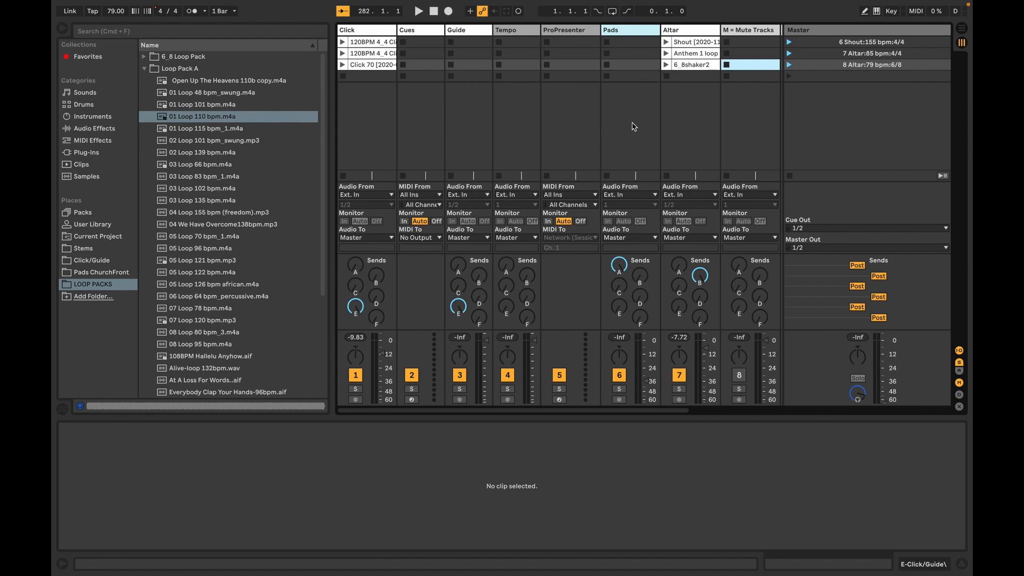
- Compare the Arrangement and Session views of the set by switching between them, finishing in the Session view
{"action": "key", "text": "Tab"}
{"action": "key", "text": "Tab"}
{"action": "key", "text": "Tab"}
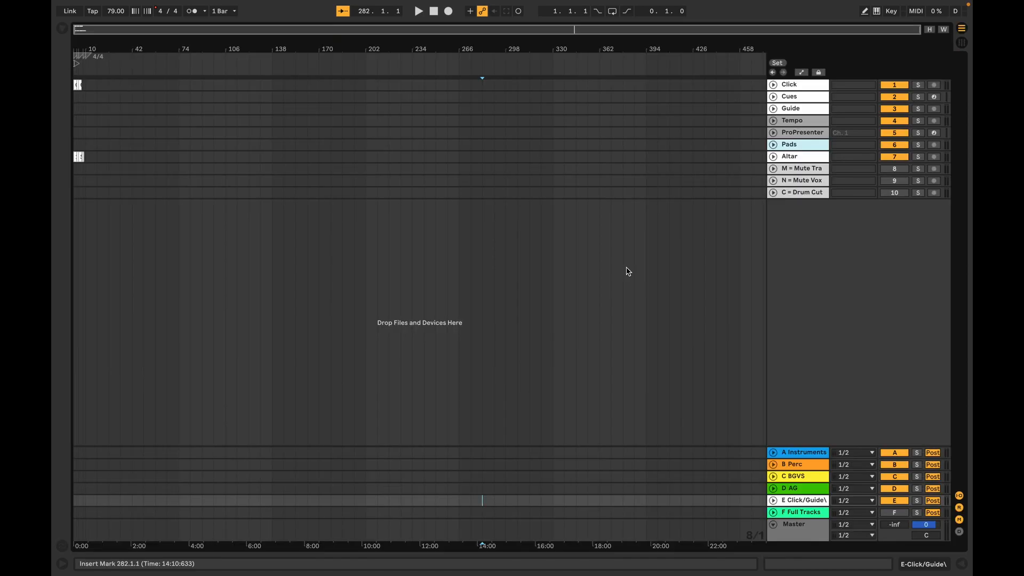
{"action": "key", "text": "Tab"}
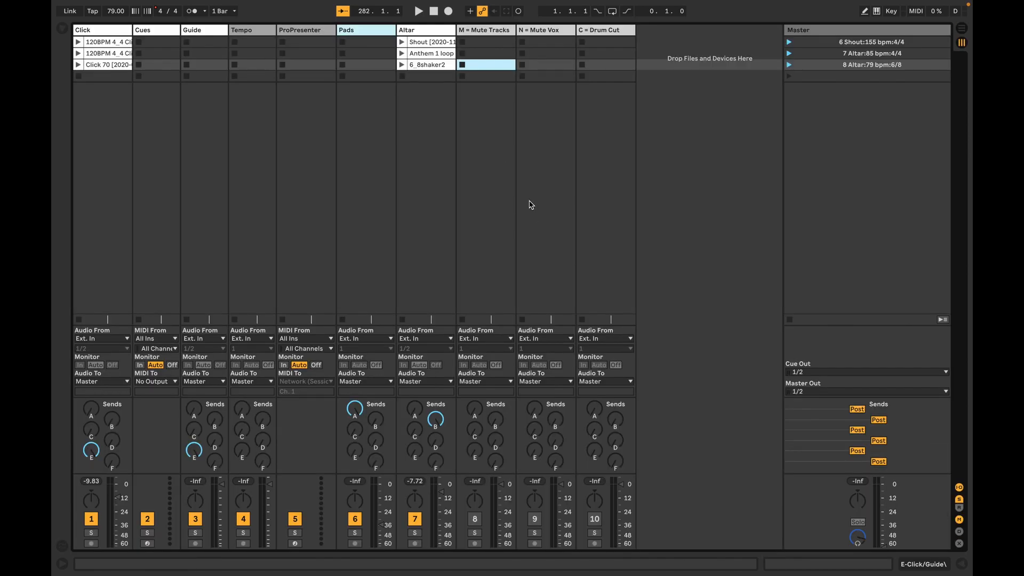
{"action": "key", "text": "Tab"}
{"action": "key", "text": "Tab"}
{"action": "key", "text": "Tab"}
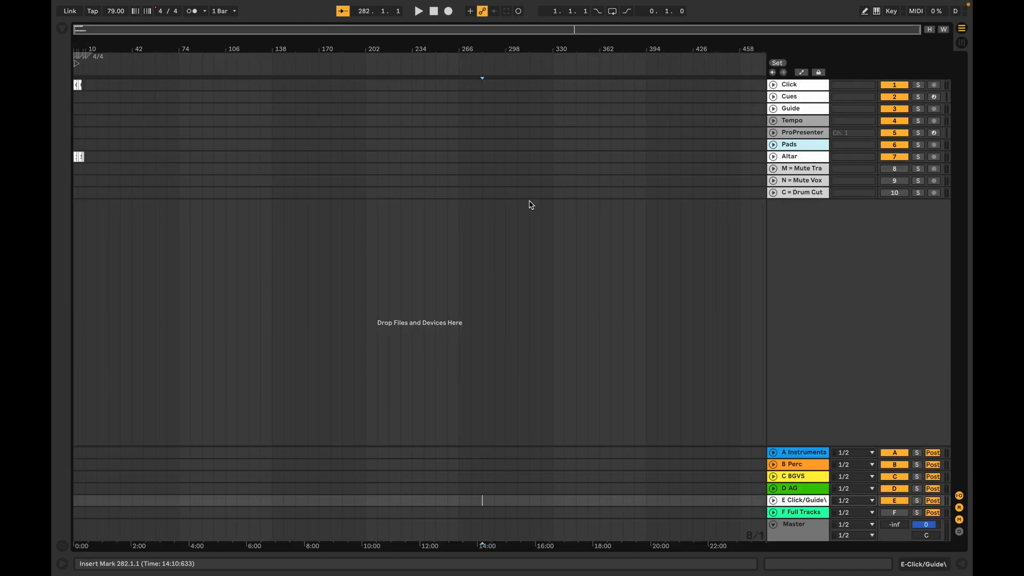
{"action": "key", "text": "Tab"}
{"action": "key", "text": "Tab"}
{"action": "key", "text": "Tab"}
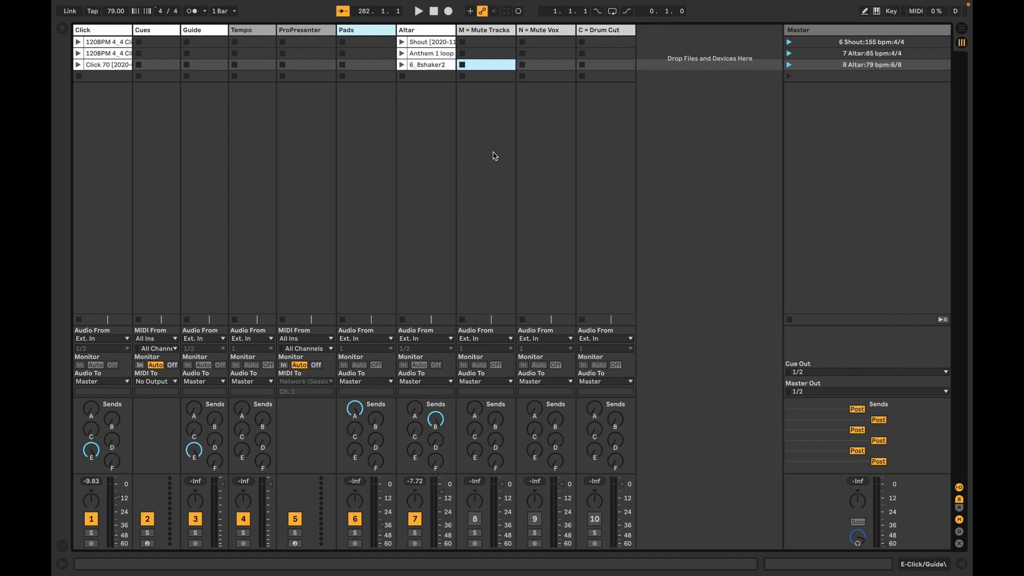
{"action": "key", "text": "Tab"}
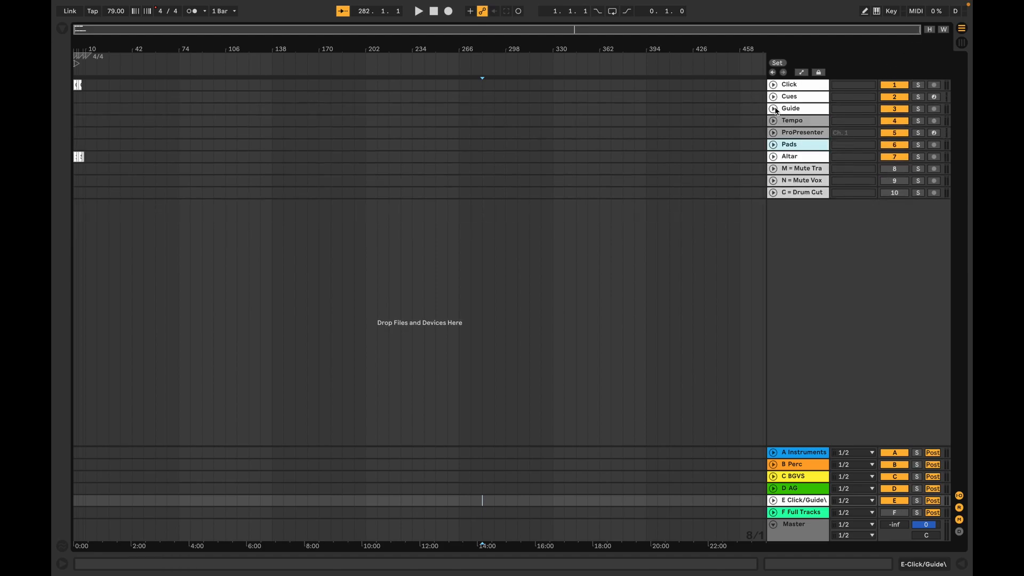
{"action": "key", "text": "Tab"}
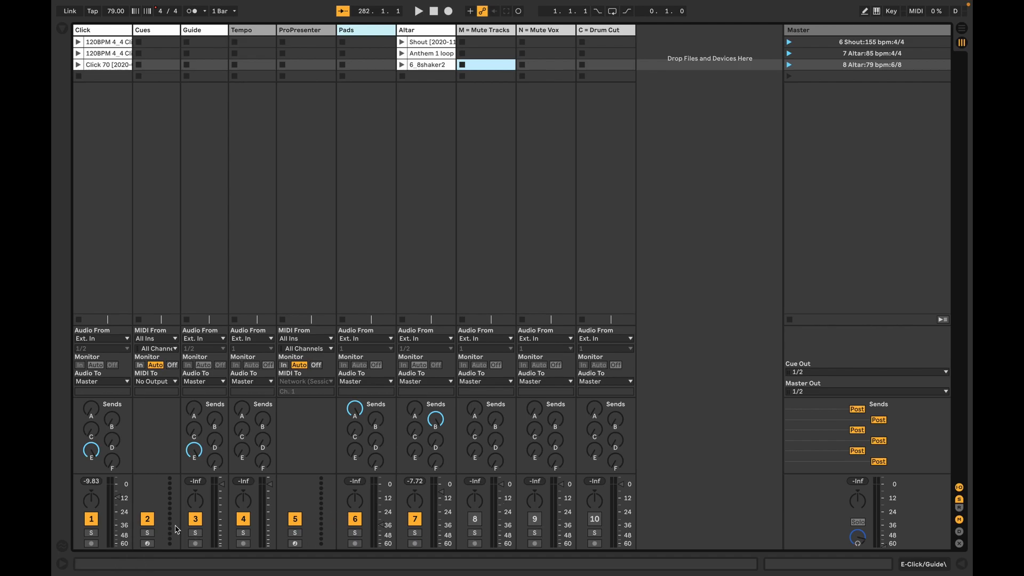
- Turn the Click track off and back on, and try out its volume fader in the mixer
{"action": "left_click", "coordinate": [92, 519]}
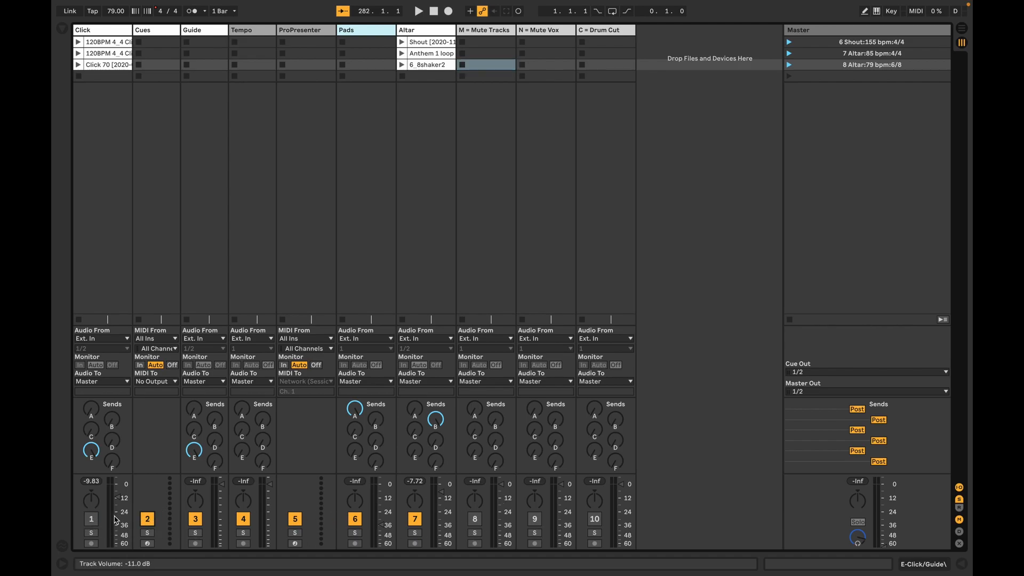
{"action": "left_click", "coordinate": [91, 519]}
{"action": "left_click_drag", "start_coordinate": [112, 506], "coordinate": [114, 520]}
- Look at the track layout in the Arrangement view once more and return to the Session view
{"action": "key", "text": "Tab"}
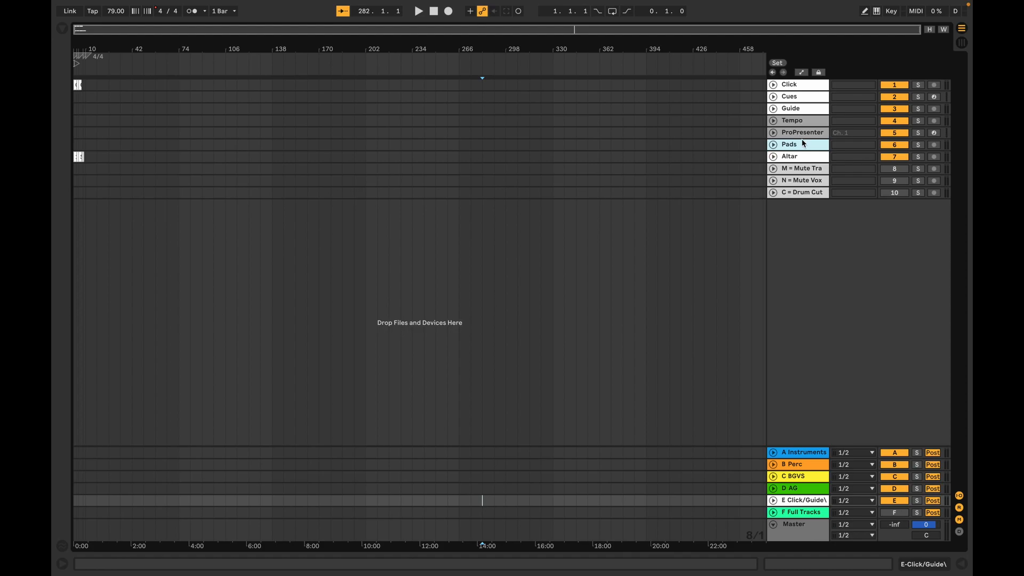
{"action": "key", "text": "Tab"}
{"action": "key", "text": "Tab"}
{"action": "key", "text": "Tab"}
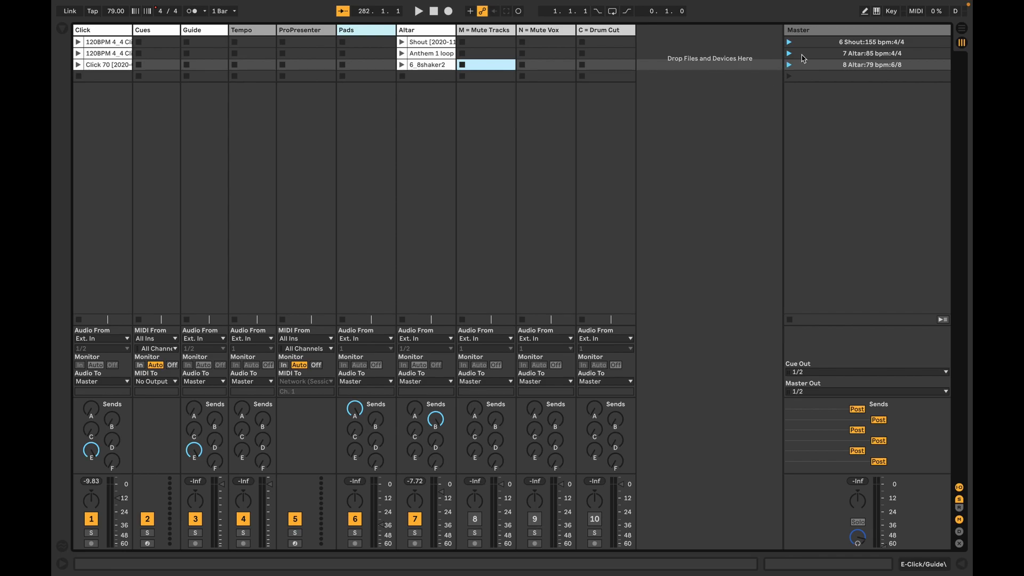
- Audition the scene "7 Altar:85 bpm:4/4" twice, examining its clip slots across the tracks between the two playbacks
{"action": "left_click", "coordinate": [868, 53]}
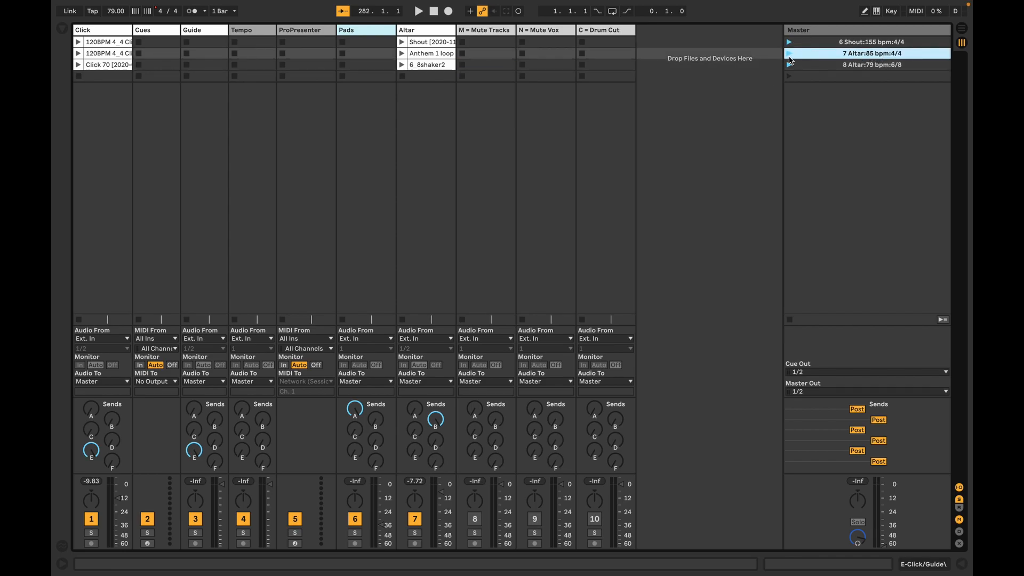
{"action": "left_click", "coordinate": [789, 54]}
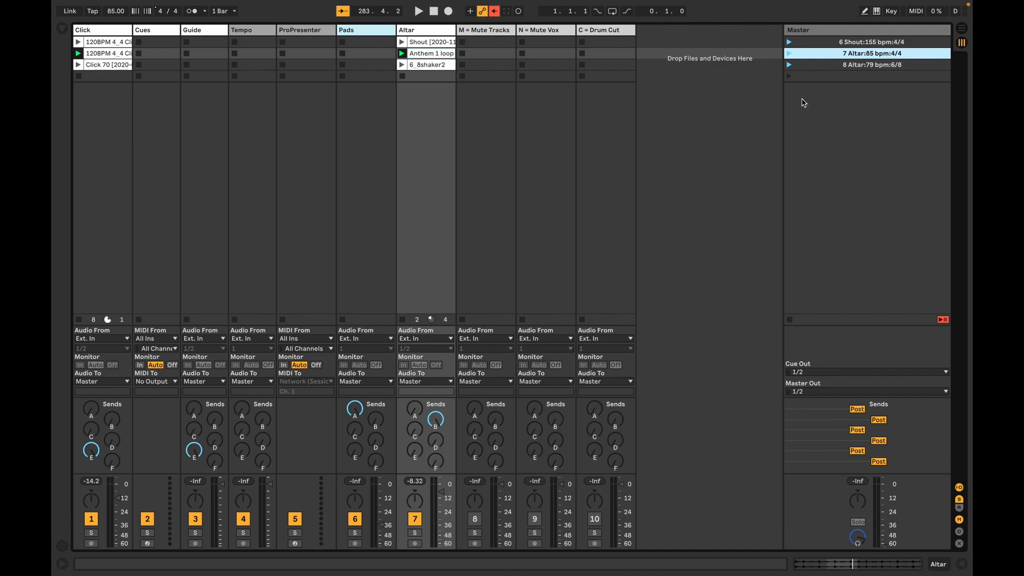
{"action": "left_click", "coordinate": [375, 55]}
{"action": "left_click", "coordinate": [299, 52]}
{"action": "left_click", "coordinate": [261, 53]}
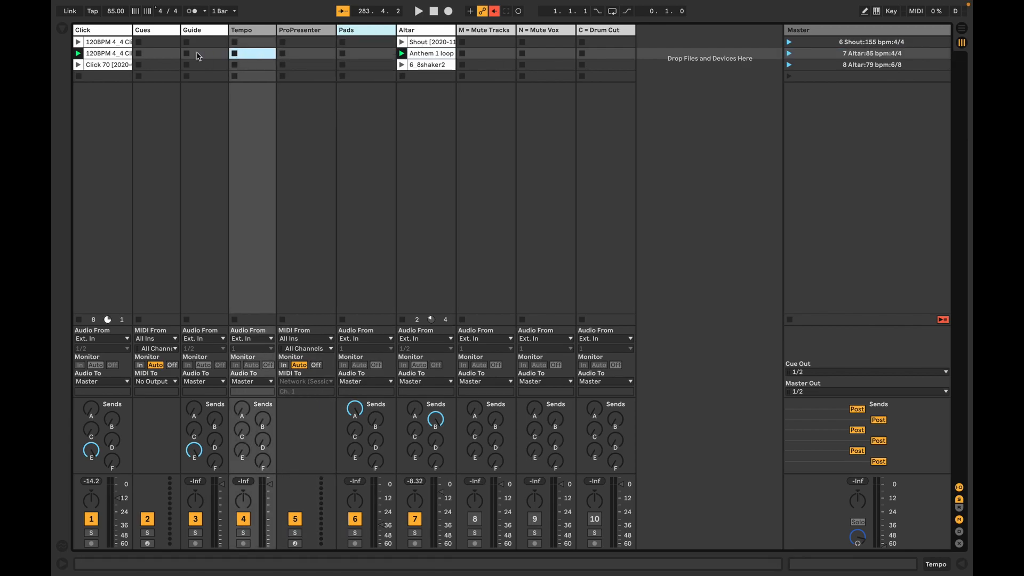
{"action": "left_click", "coordinate": [207, 54]}
{"action": "left_click", "coordinate": [470, 53]}
{"action": "left_click", "coordinate": [539, 54]}
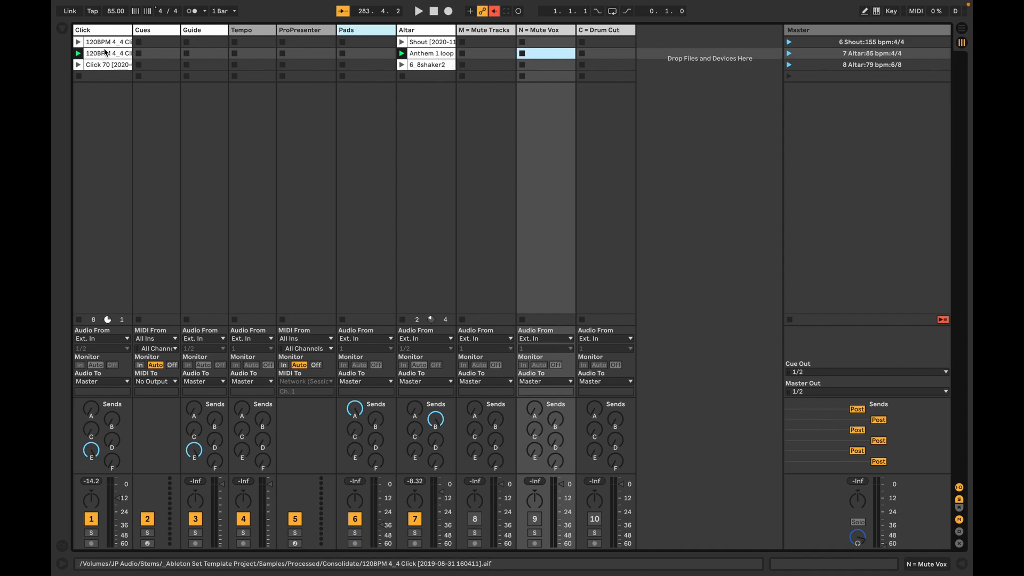
{"action": "left_click", "coordinate": [789, 53]}
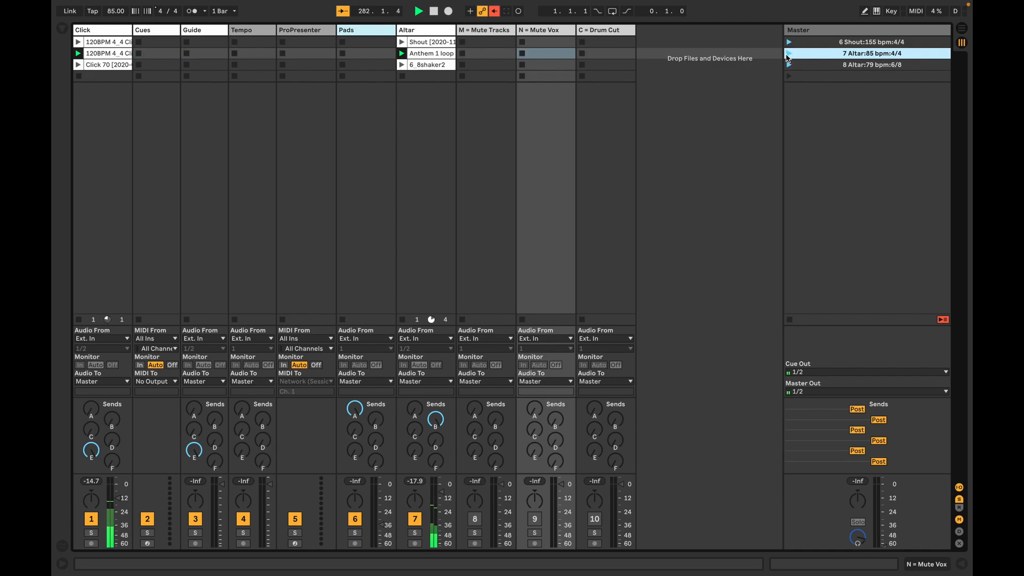
{"action": "key", "text": "space"}
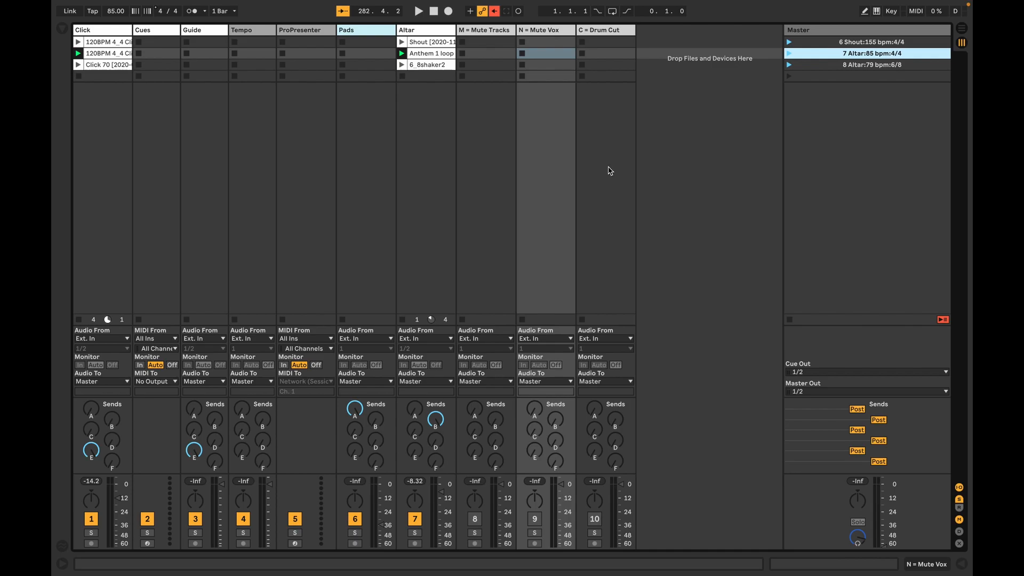
- Go through the scenes on the Master track and examine the tempo and time signature in their names
{"action": "left_click", "coordinate": [848, 81]}
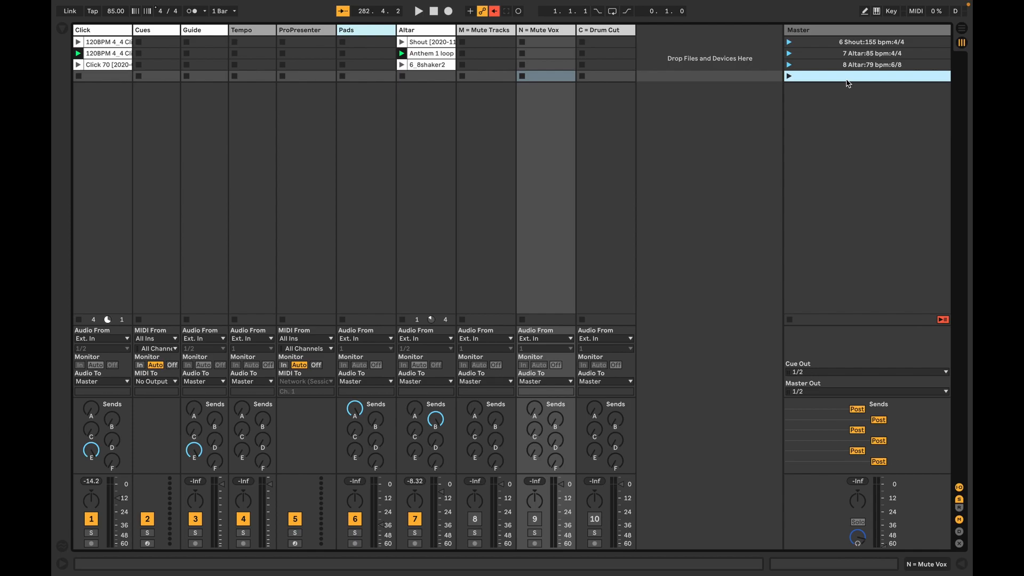
{"action": "left_click", "coordinate": [854, 54]}
{"action": "left_click", "coordinate": [856, 63]}
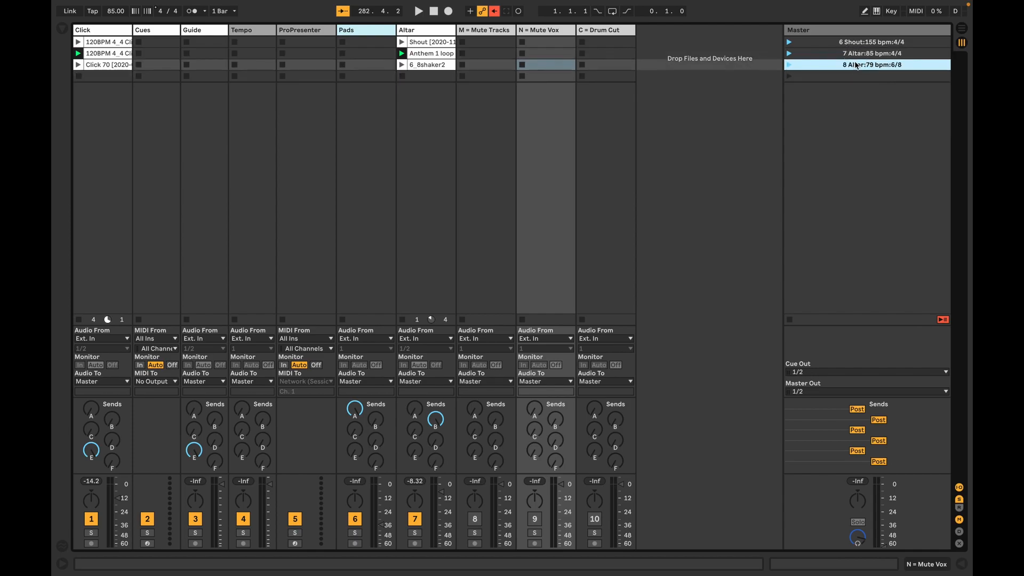
{"action": "left_click", "coordinate": [865, 42]}
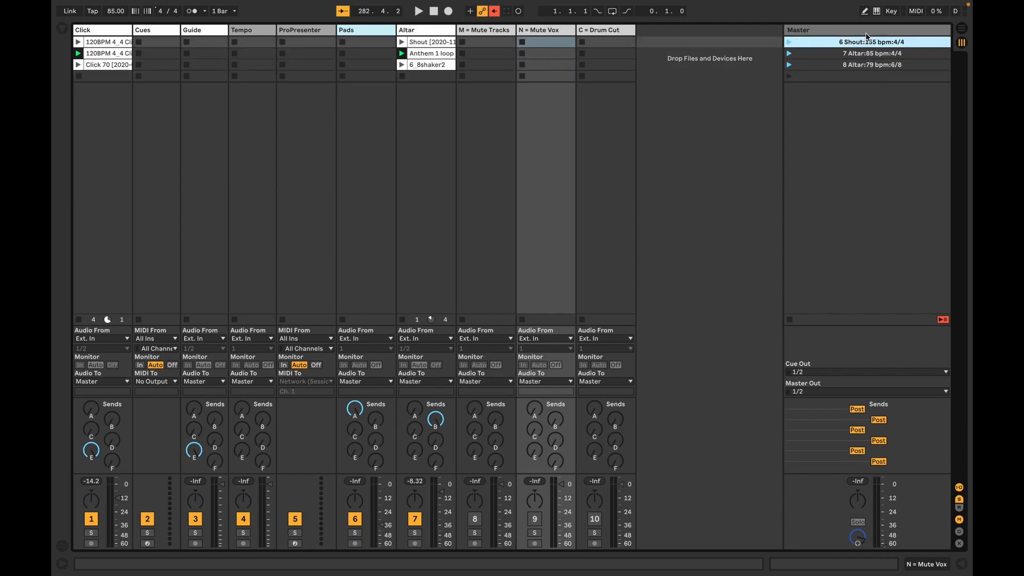
{"action": "left_click", "coordinate": [860, 54]}
{"action": "left_click", "coordinate": [860, 64]}
{"action": "left_click", "coordinate": [861, 77]}
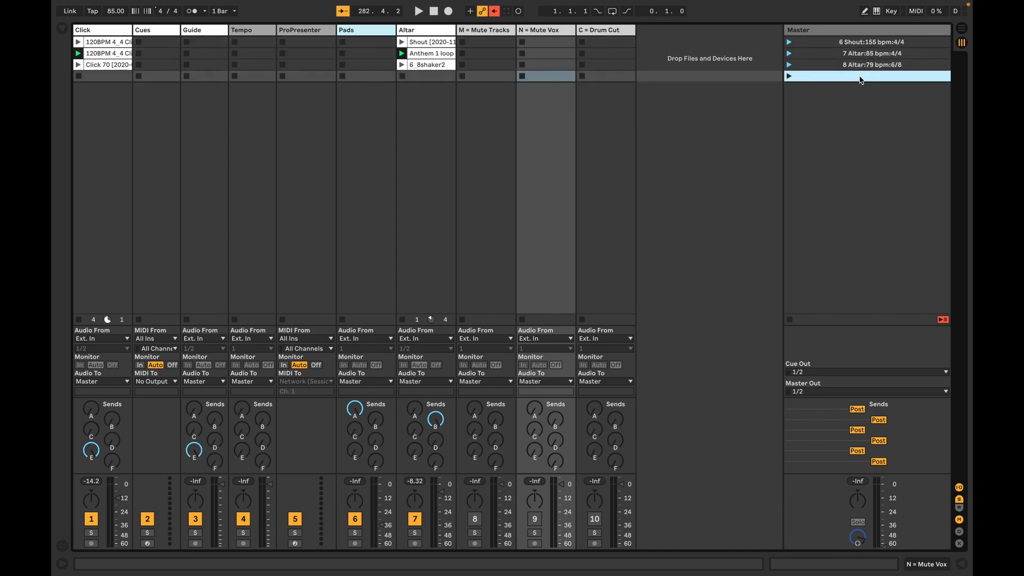
- Launch the scenes "6 Shout:155 bpm:4/4", "7 Altar:85 bpm:4/4" and "8 Altar:79 bpm:6/8" one after another to hear the tempo changes
{"action": "left_click", "coordinate": [876, 42]}
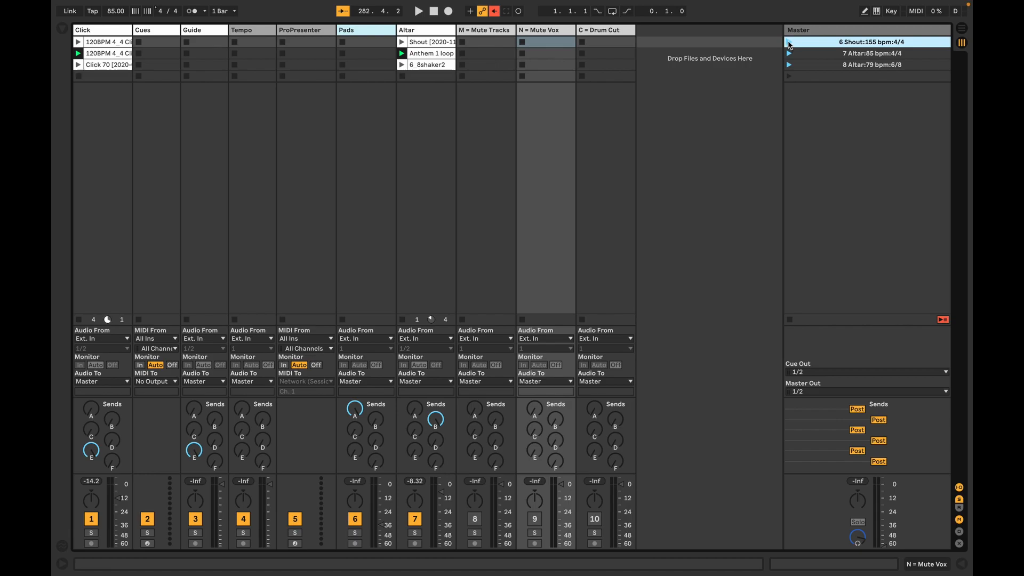
{"action": "left_click", "coordinate": [789, 43]}
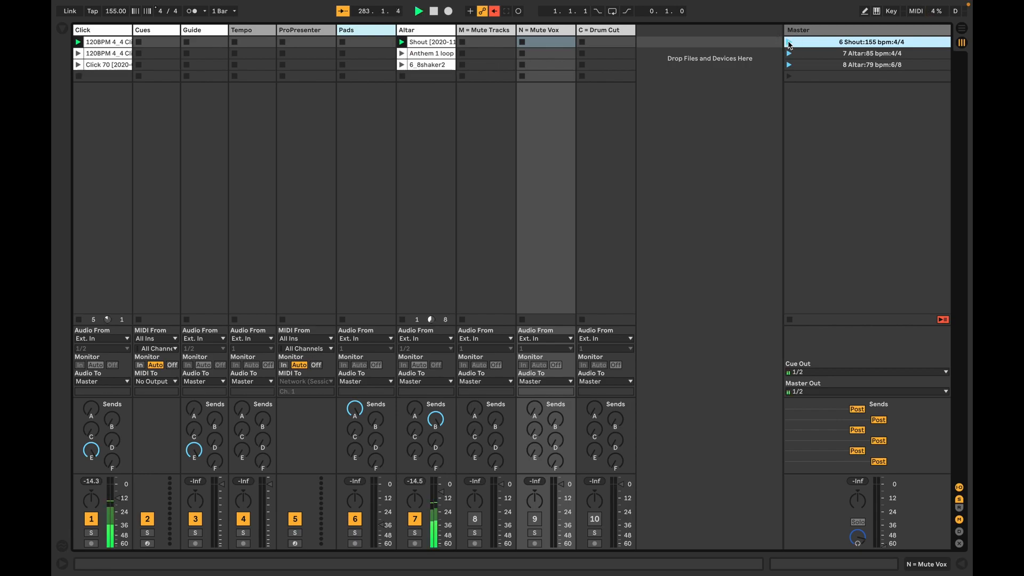
{"action": "left_click", "coordinate": [789, 54]}
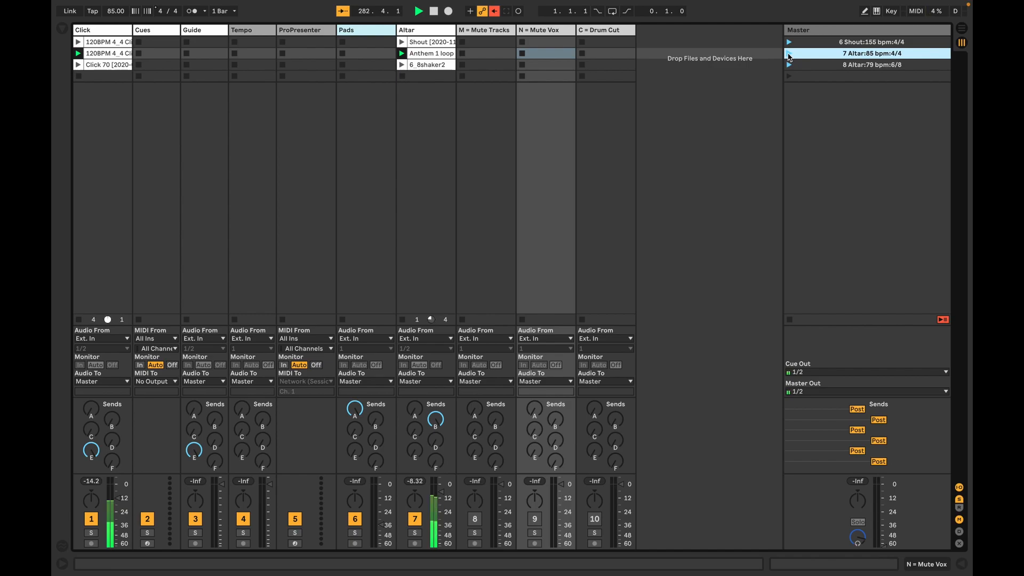
{"action": "left_click", "coordinate": [790, 65]}
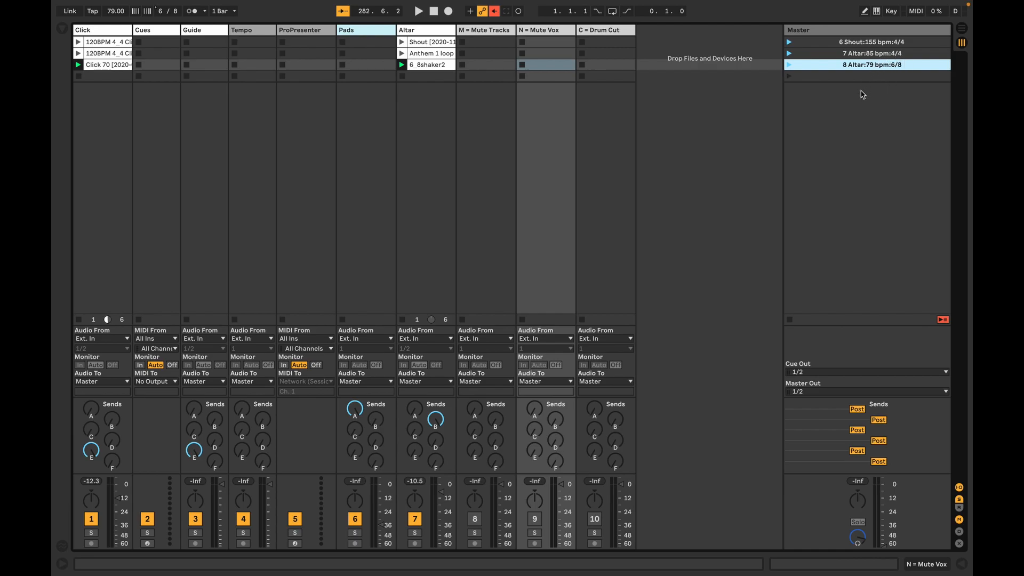
- Insert a new scene below the empty one, name it "Song 1:88 bpm:4/4" and launch it
{"action": "left_click", "coordinate": [863, 81]}
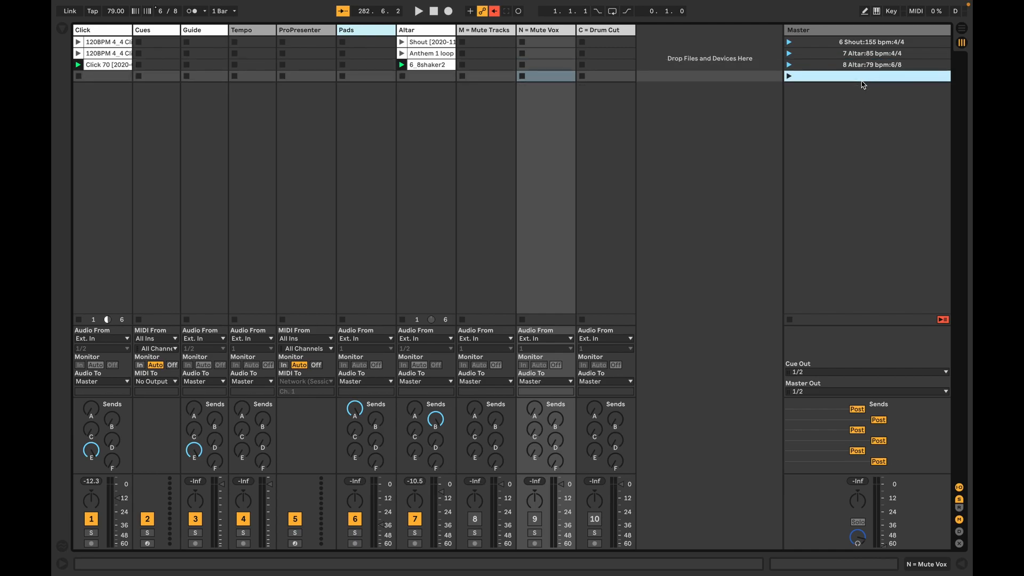
{"action": "right_click", "coordinate": [857, 95]}
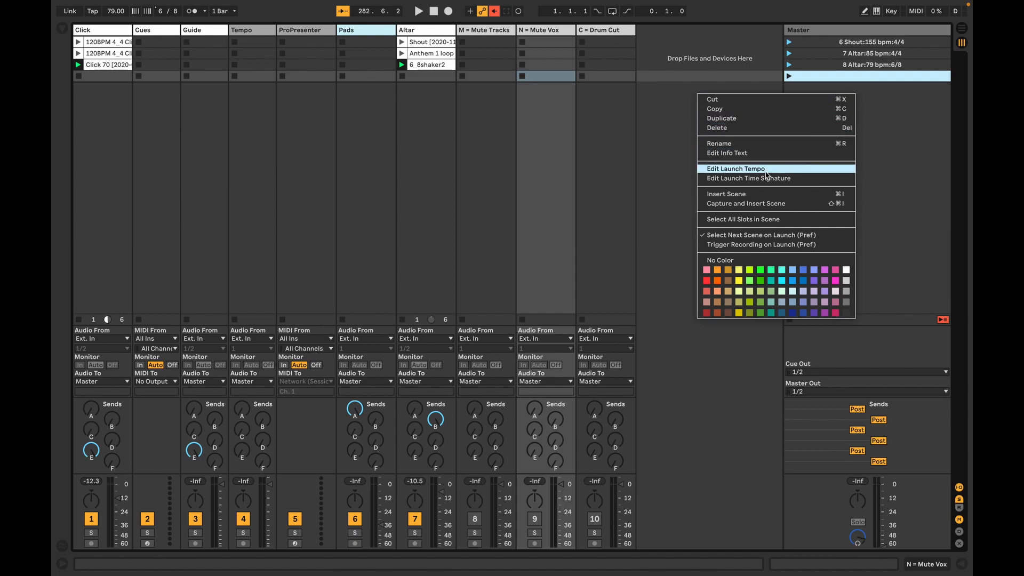
{"action": "left_click", "coordinate": [766, 195]}
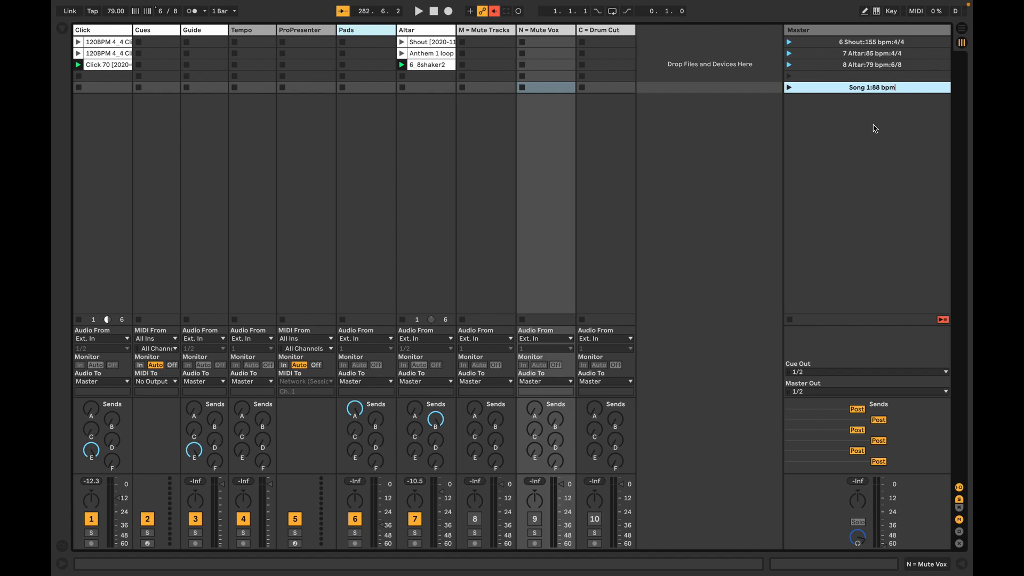
{"action": "type", "text": "4/4"}
{"action": "left_click", "coordinate": [789, 87]}
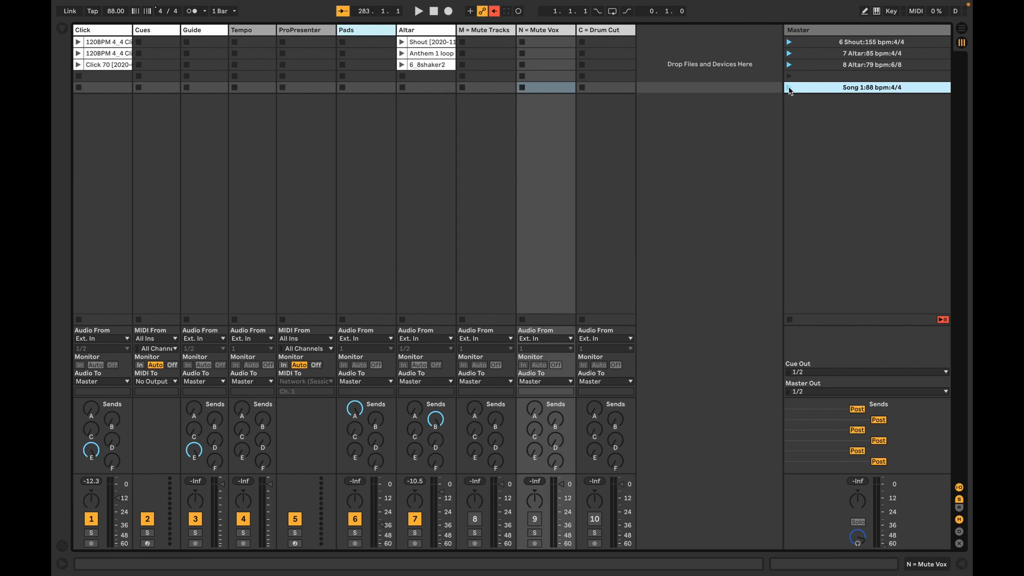
- Play and stop the scene "7 Altar:85 bpm:4/4", and compare the tempo and time signature naming of the scenes
{"action": "left_click", "coordinate": [789, 53]}
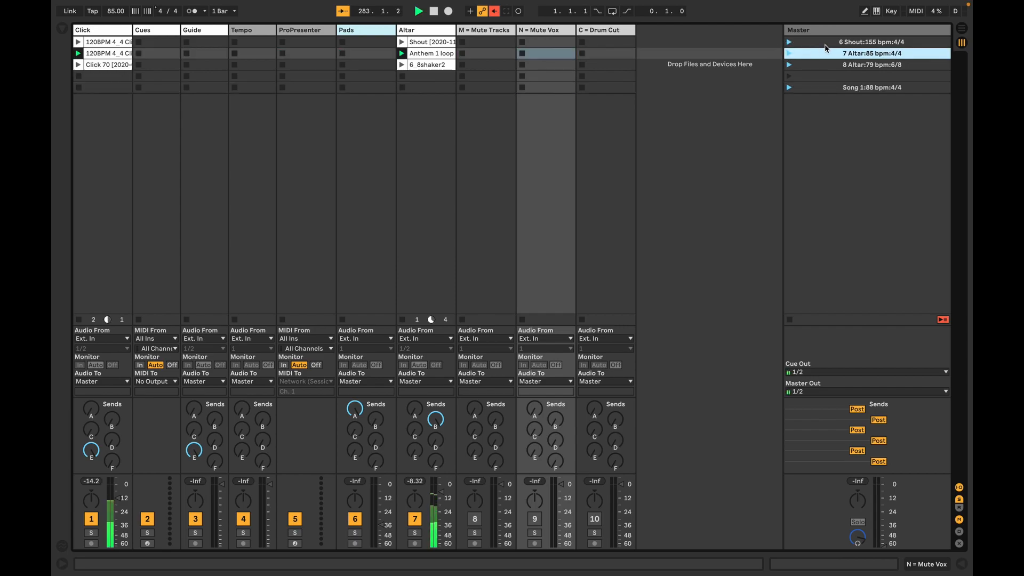
{"action": "key", "text": "space"}
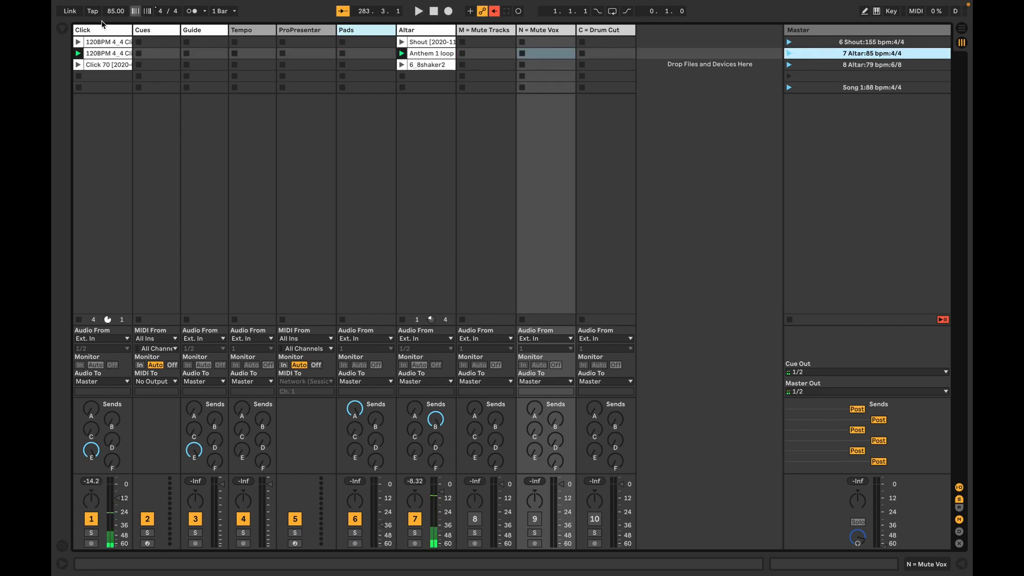
{"action": "left_click", "coordinate": [872, 65]}
{"action": "left_click", "coordinate": [875, 87]}
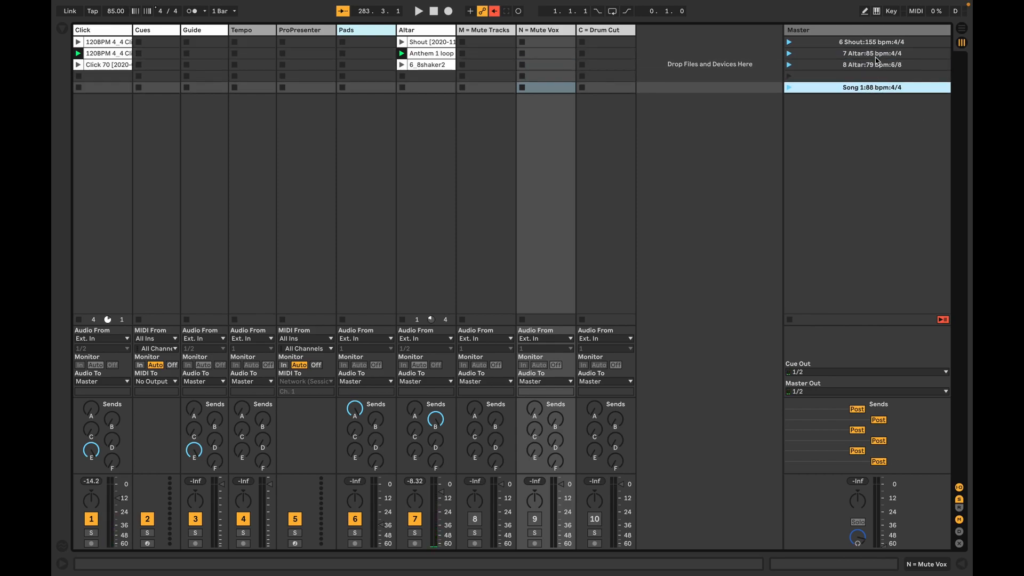
{"action": "left_click", "coordinate": [881, 43]}
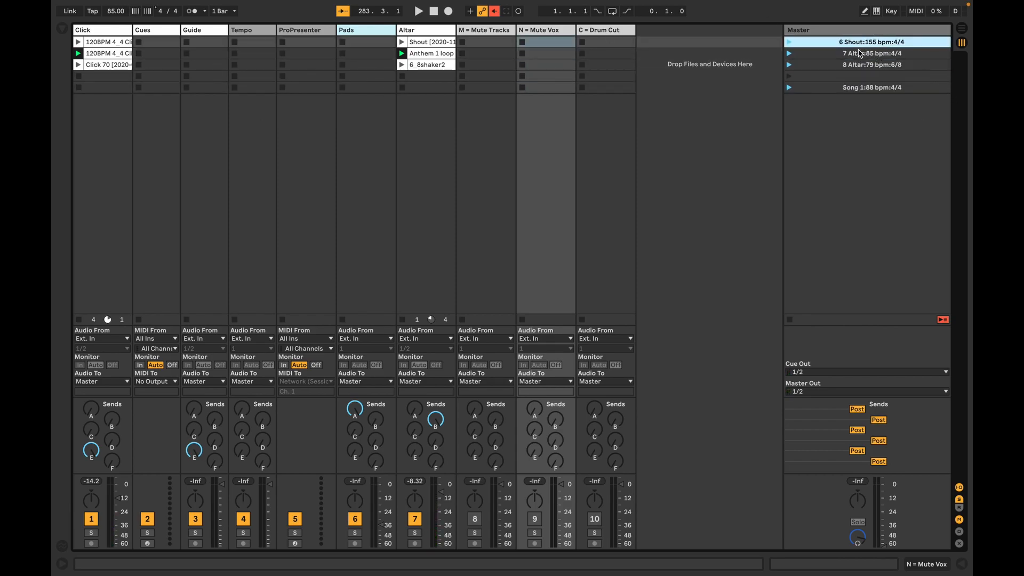
{"action": "left_click", "coordinate": [867, 54]}
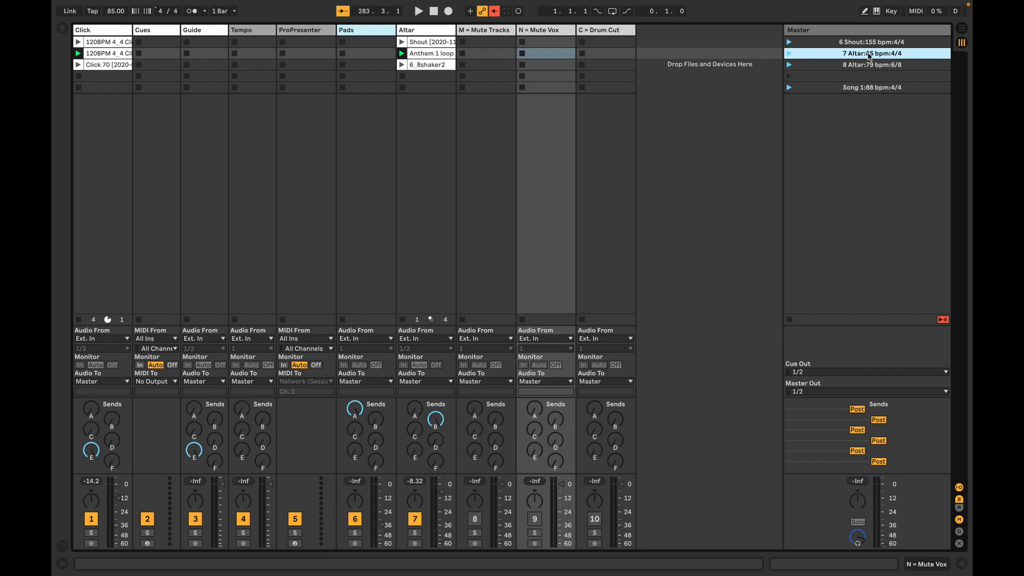
- Delete the scene "Song 1:88 bpm:4/4" from the Master track
{"action": "left_click", "coordinate": [867, 87]}
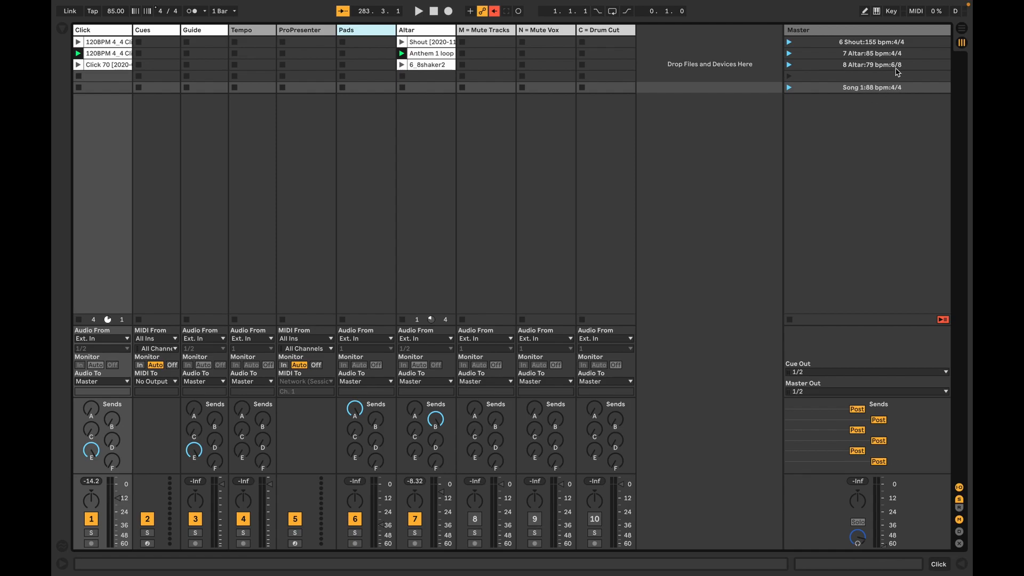
{"action": "left_click", "coordinate": [867, 89]}
{"action": "key", "text": "Delete"}
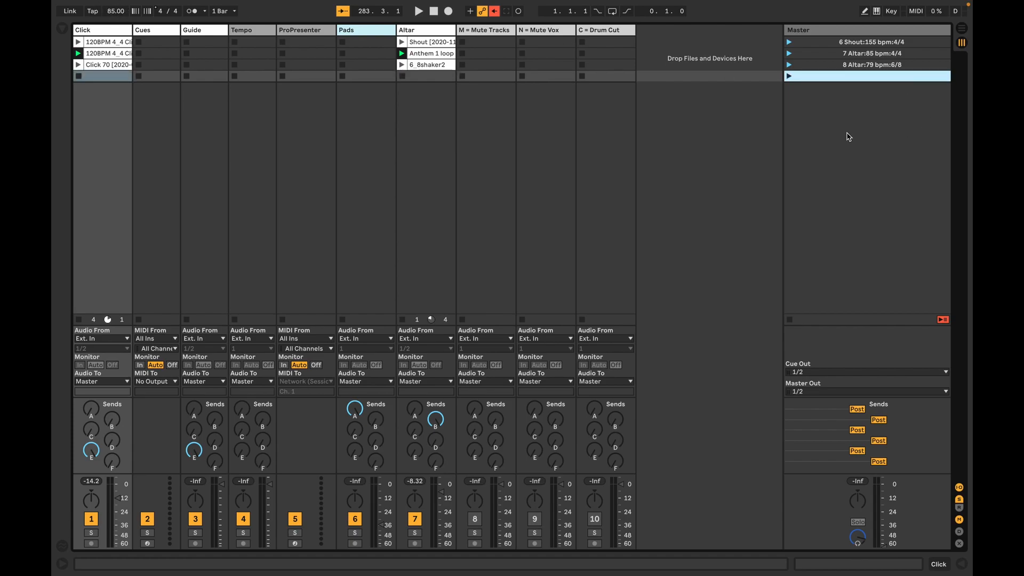
{"action": "left_click", "coordinate": [878, 55]}
{"action": "left_click", "coordinate": [884, 66]}
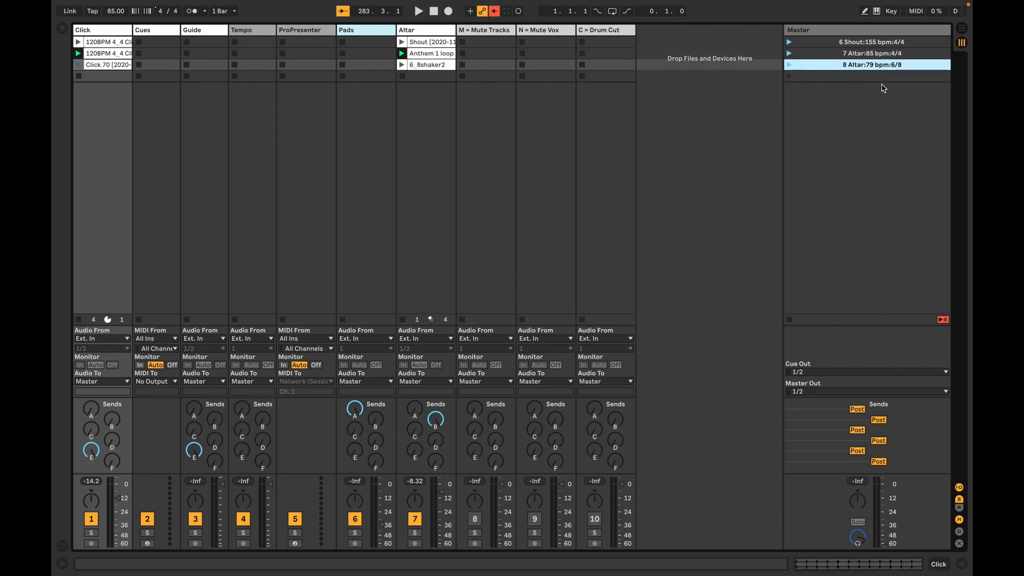
- Duplicate the scene "7 Altar:85 bpm:4/4" twice in the Master track
{"action": "left_click", "coordinate": [890, 53]}
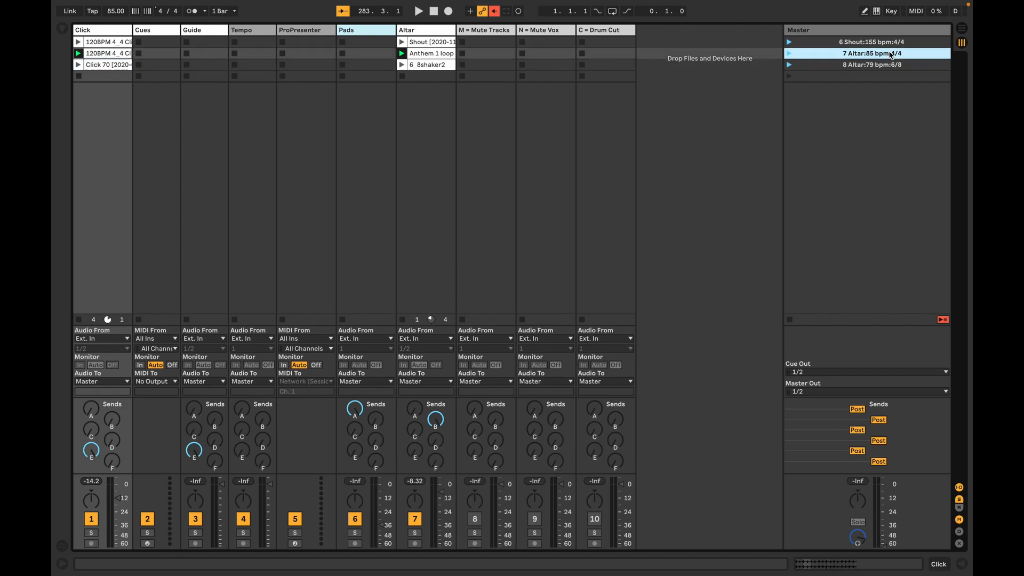
{"action": "left_click", "coordinate": [896, 64]}
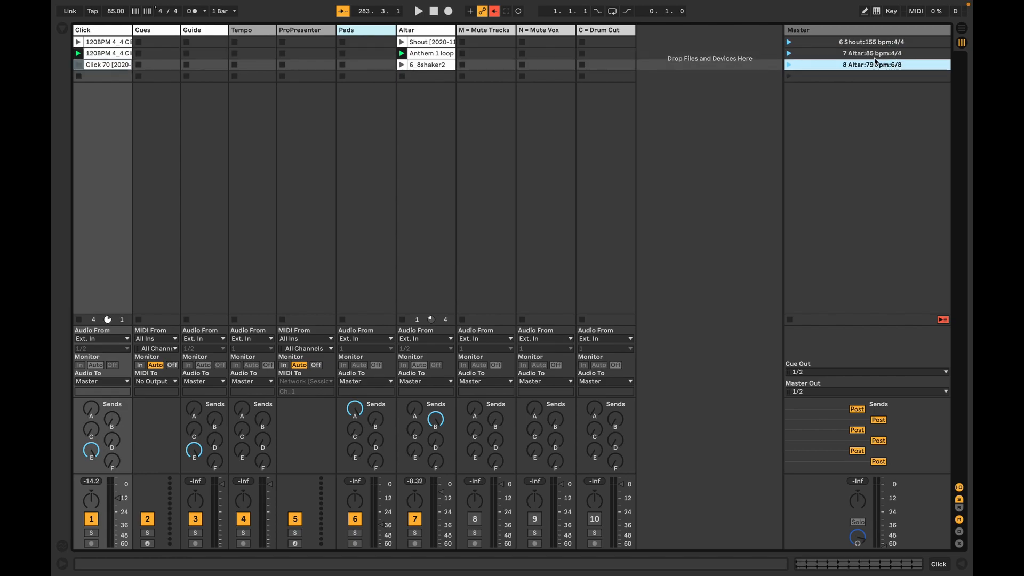
{"action": "left_click", "coordinate": [875, 55]}
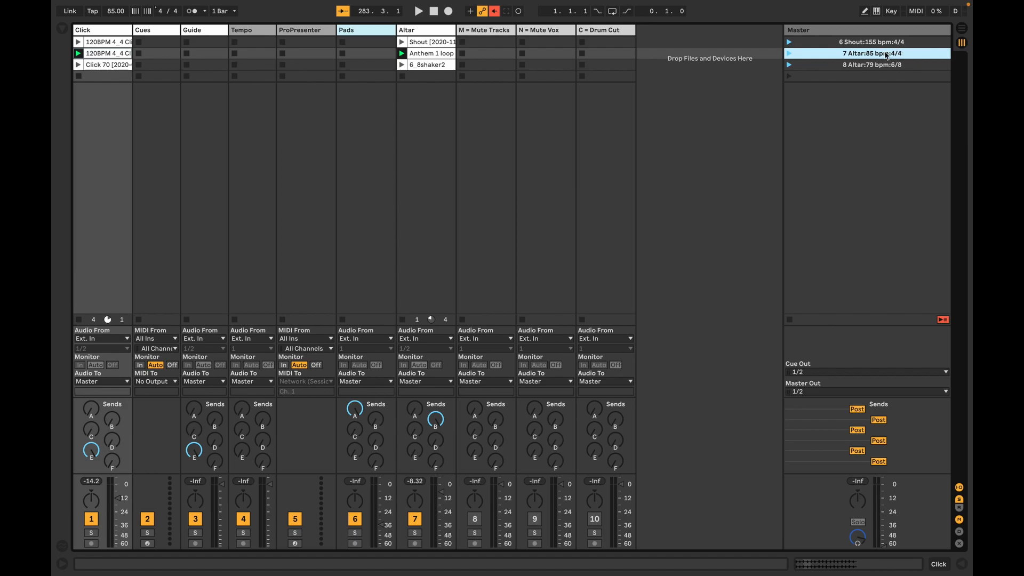
{"action": "key", "text": "super+d"}
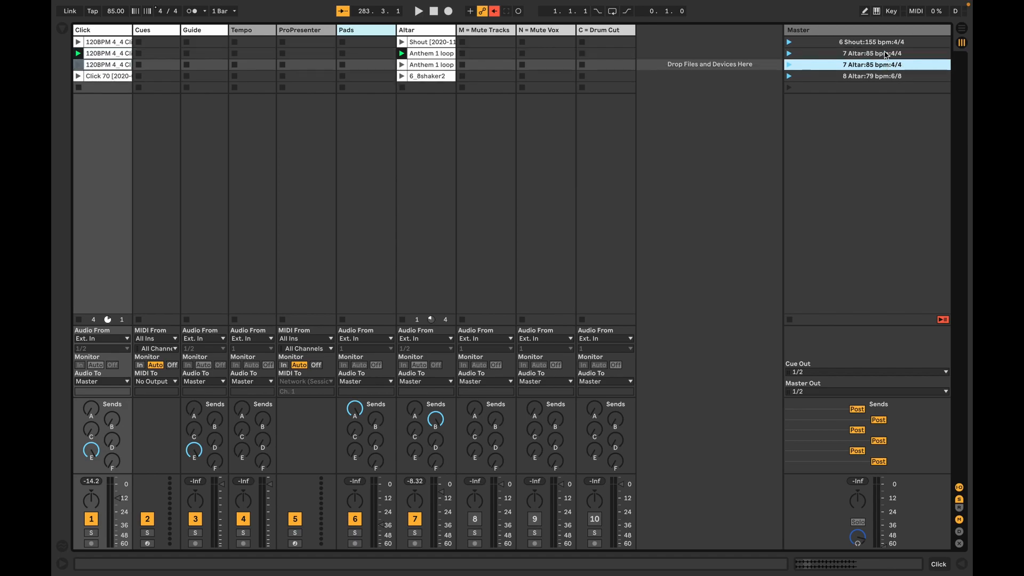
{"action": "left_click", "coordinate": [887, 54]}
{"action": "right_click", "coordinate": [886, 54]}
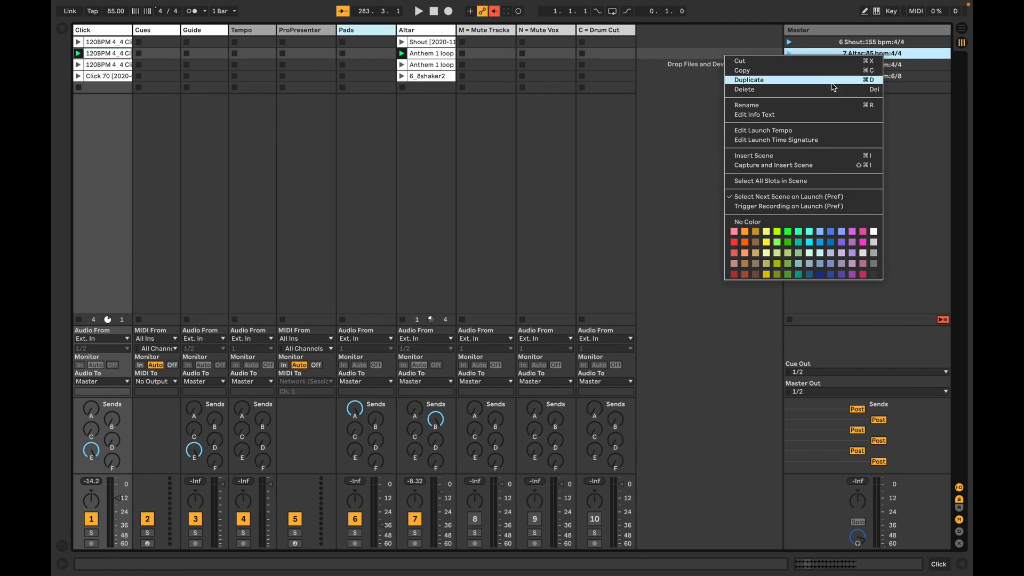
{"action": "left_click", "coordinate": [910, 153]}
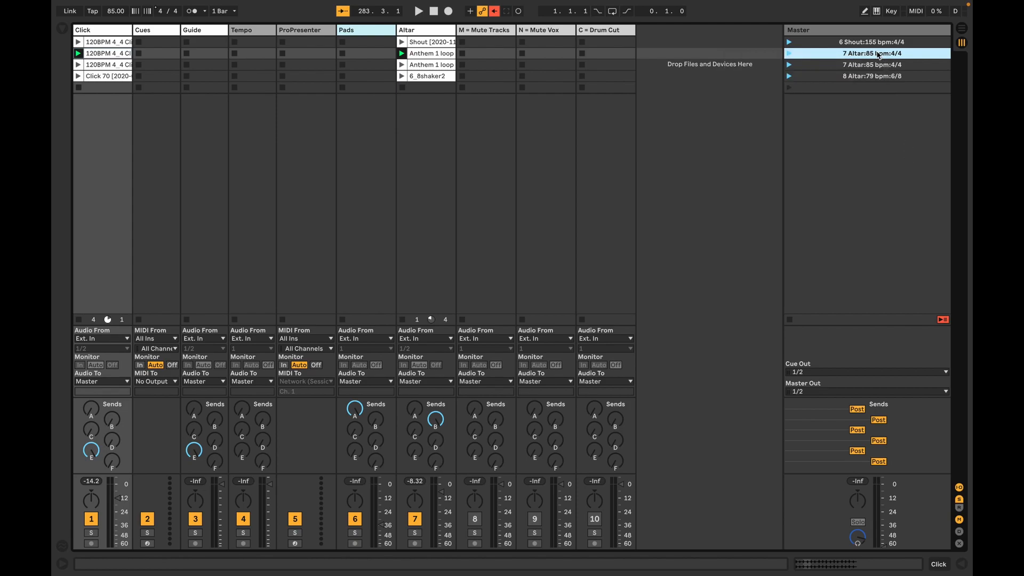
{"action": "key", "text": "super+d"}
- Duplicate the scene "8 Altar:79 bpm:6/8" and arrange one copy of it and two "7 Altar" scenes below the empty scene
{"action": "left_click", "coordinate": [879, 88]}
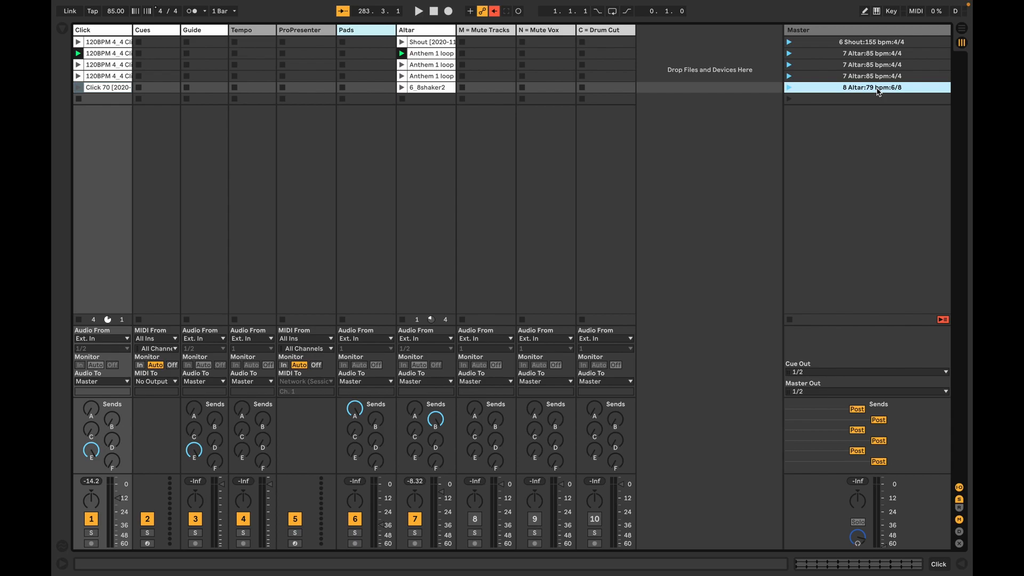
{"action": "key", "text": "super+d"}
{"action": "left_click_drag", "start_coordinate": [877, 75], "coordinate": [871, 140]}
{"action": "left_click", "coordinate": [876, 64]}
{"action": "left_click_drag", "start_coordinate": [877, 65], "coordinate": [876, 135]}
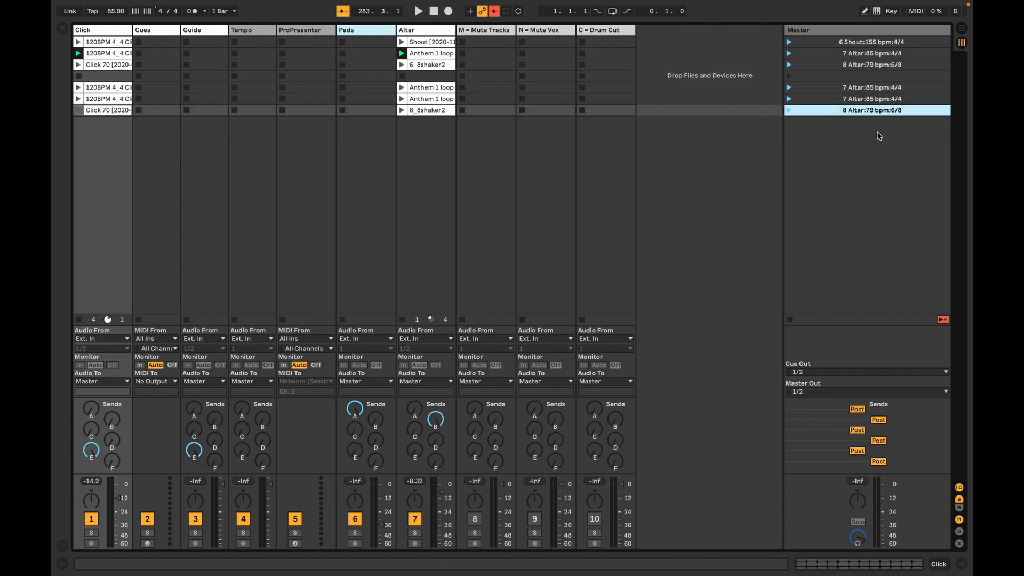
- Rename the first scene below the empty one as "1 Power in the Name:132 bpm:4/4"
{"action": "left_click", "coordinate": [877, 87]}
{"action": "key", "text": "ctrl+r"}
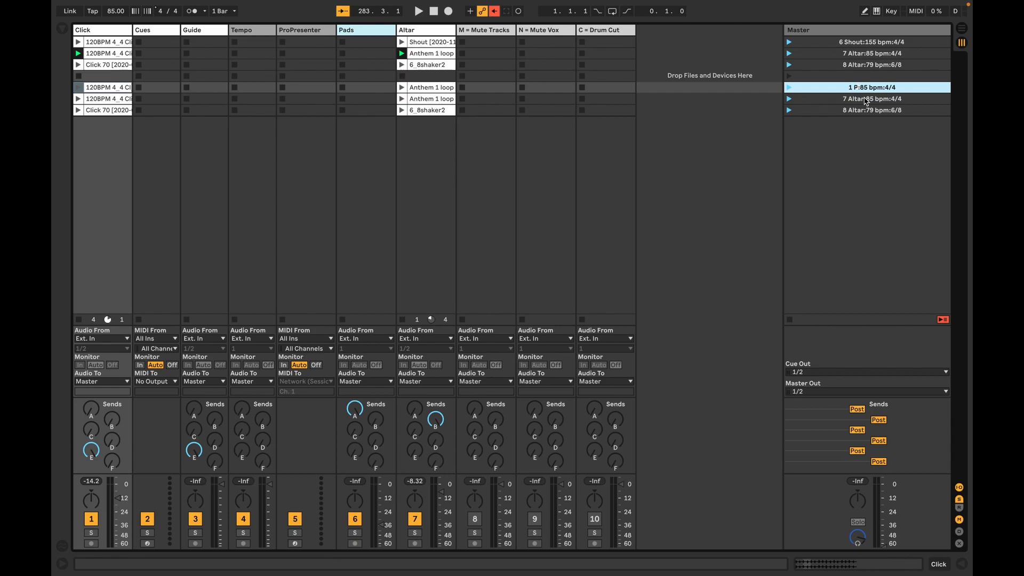
{"action": "type", "text": "n the Name"}
{"action": "key", "text": "super+r"}
{"action": "left_click", "coordinate": [895, 88]}
{"action": "key", "text": "BackSpace"}
{"action": "key", "text": "BackSpace"}
{"action": "key", "text": "BackSpace"}
{"action": "type", "text": "132"}
- Rename the second scene below the empty one as "2 Battle Belongs:91 bpm:4/4"
{"action": "left_click", "coordinate": [873, 101]}
{"action": "key", "text": "super+r"}
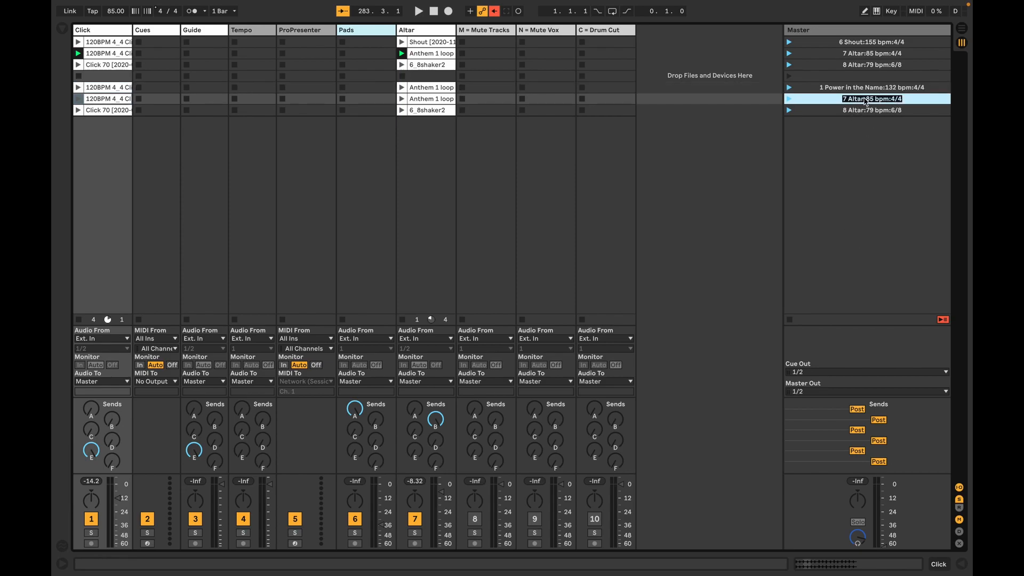
{"action": "left_click", "coordinate": [865, 100]}
{"action": "key", "text": "BackSpace"}
{"action": "key", "text": "BackSpace"}
{"action": "key", "text": "BackSpace"}
{"action": "key", "text": "BackSpace"}
{"action": "key", "text": "BackSpace"}
{"action": "key", "text": "BackSpace"}
{"action": "type", "text": "2 Battle Belongs"}
{"action": "left_click", "coordinate": [887, 105]}
{"action": "key", "text": "BackSpace"}
{"action": "key", "text": "BackSpace"}
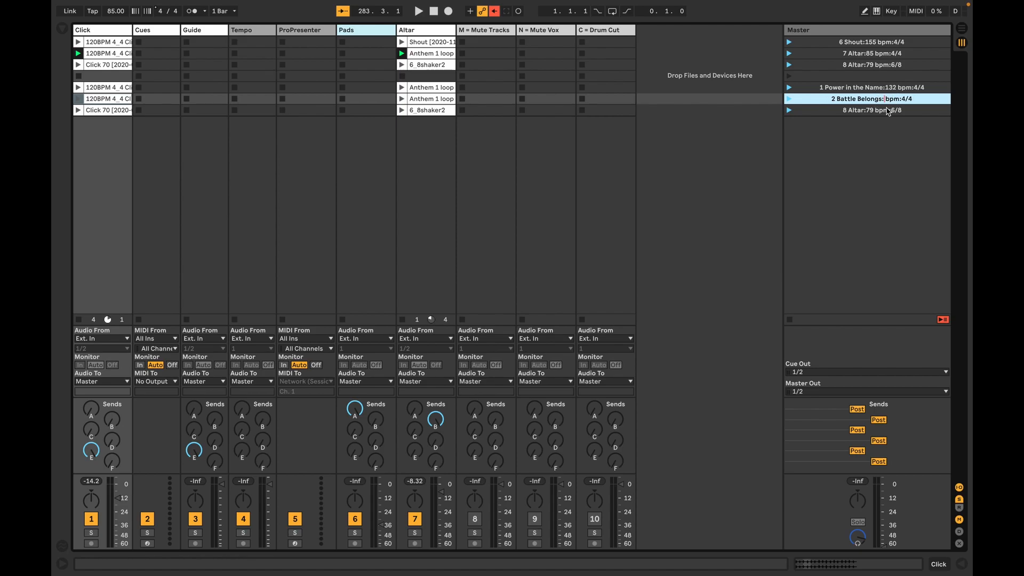
{"action": "type", "text": "91"}
- Rename the last scene, the copy of "8 Altar", as "3 Reckless Love:79 bpm:6/8"
{"action": "left_click", "coordinate": [881, 111]}
{"action": "key", "text": "super+r"}
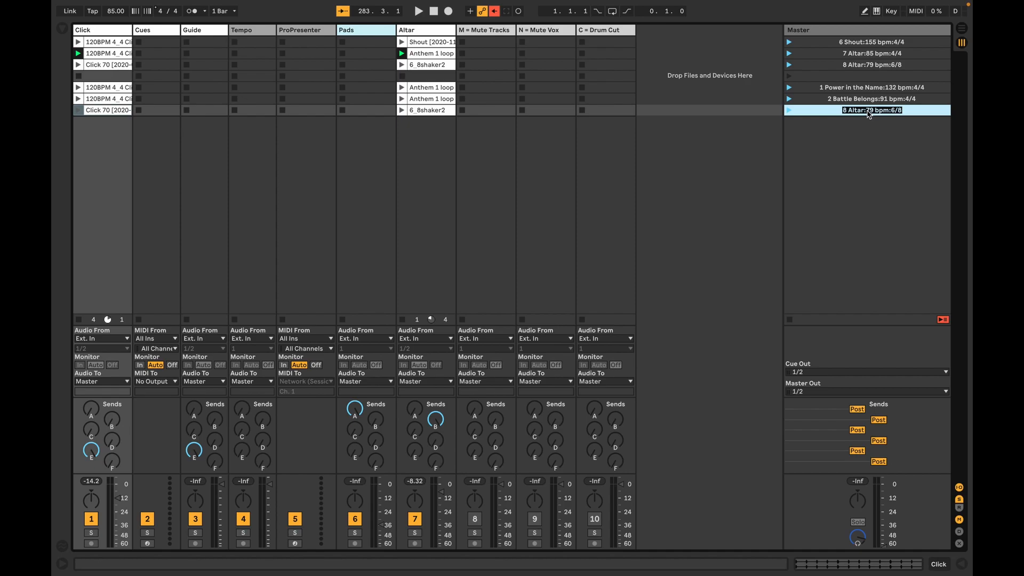
{"action": "left_click", "coordinate": [863, 110]}
{"action": "key", "text": "super+BackSpace"}
{"action": "type", "text": "3 Reckless Love"}
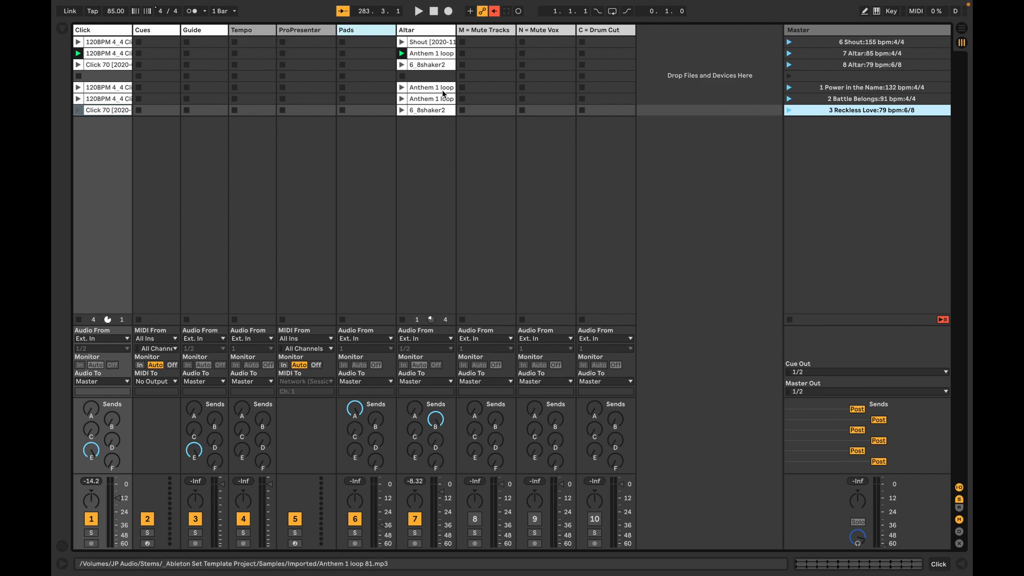
- Check the click and loop clips of the three renamed scenes and launch those scenes one after another to hear their tempos
{"action": "left_click", "coordinate": [115, 87]}
{"action": "left_click", "coordinate": [115, 99]}
{"action": "left_click", "coordinate": [116, 110]}
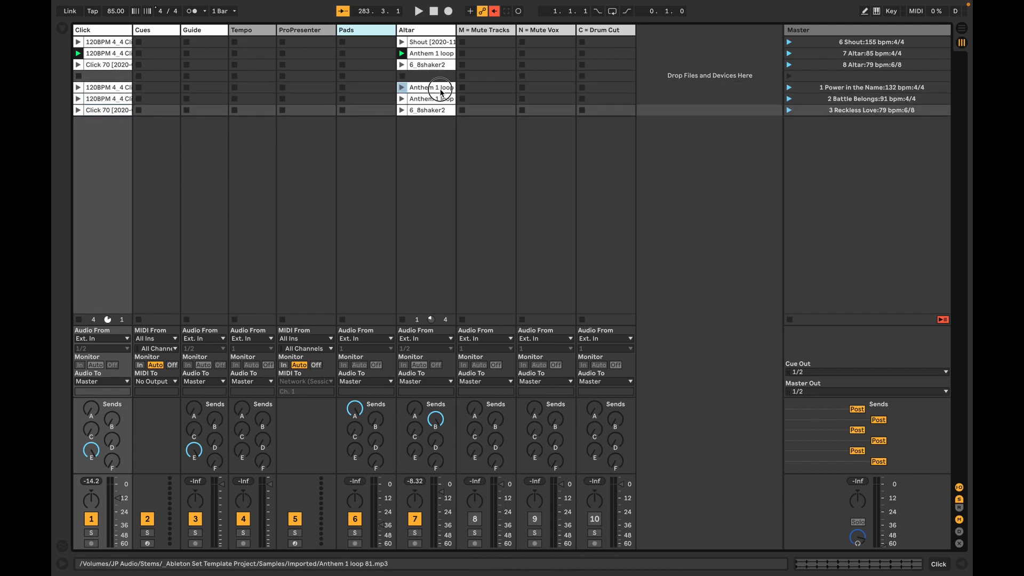
{"action": "left_click", "coordinate": [429, 128]}
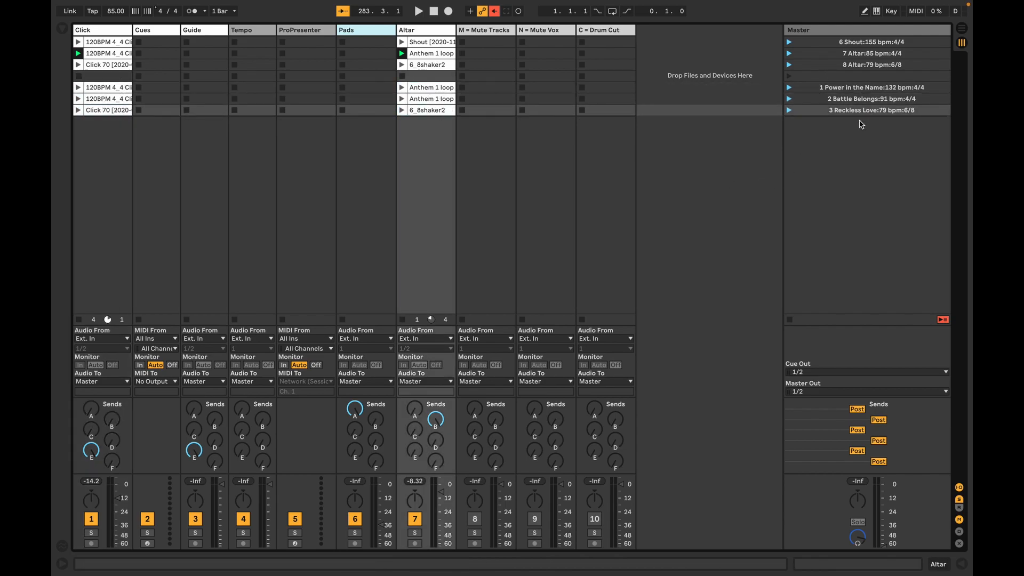
{"action": "left_click", "coordinate": [790, 88]}
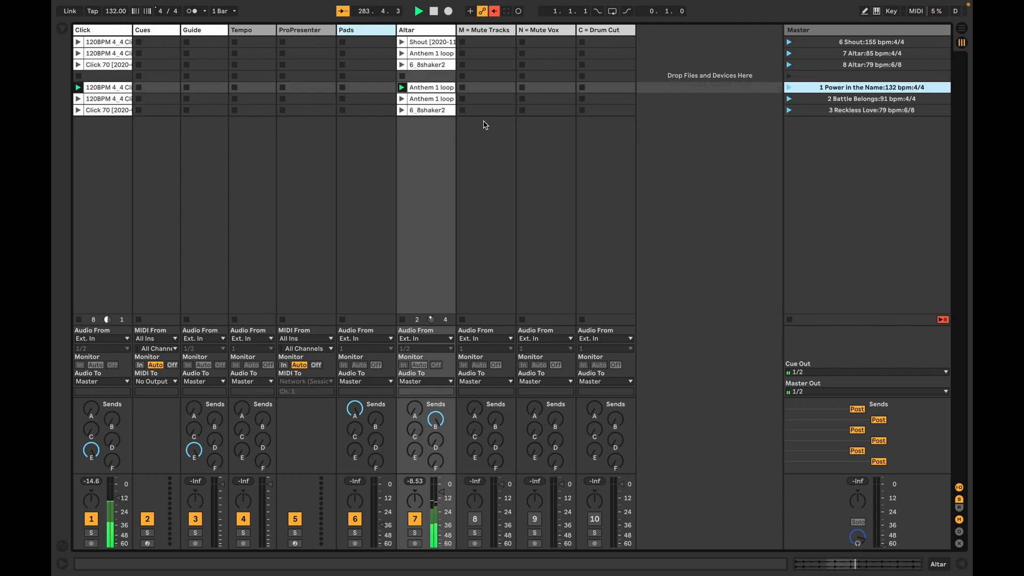
{"action": "left_click", "coordinate": [789, 99]}
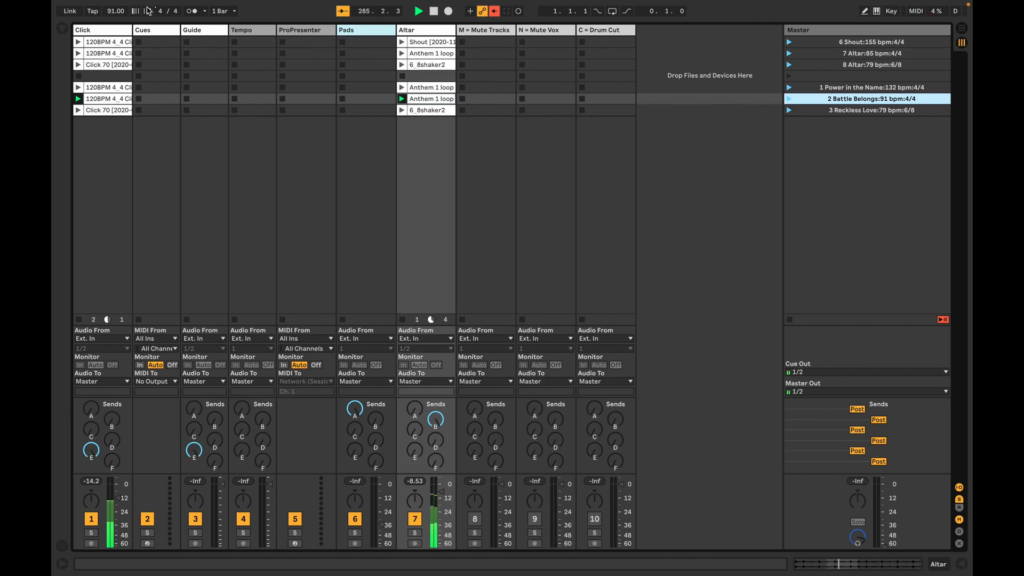
{"action": "left_click", "coordinate": [789, 110]}
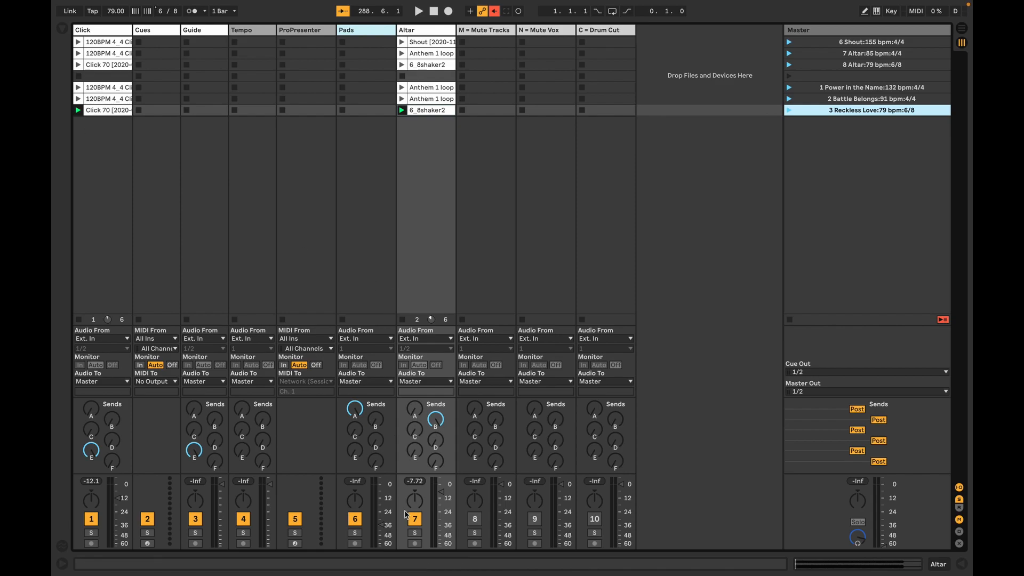
- Deactivate the Altar track and launch the scene "2 Battle Belongs:91 bpm:4/4" to hear the click alone
{"action": "left_click", "coordinate": [419, 520]}
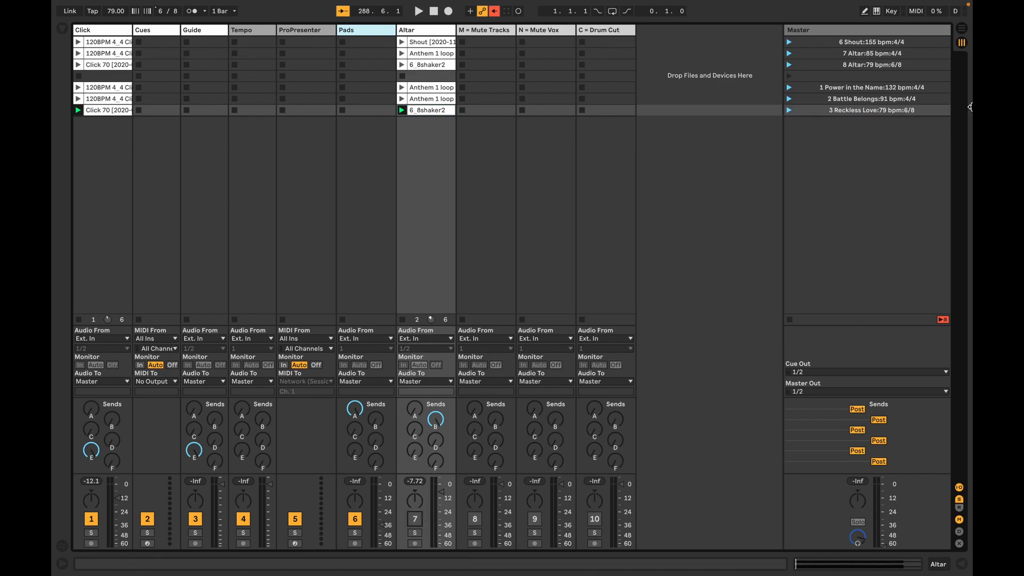
{"action": "left_click", "coordinate": [789, 99]}
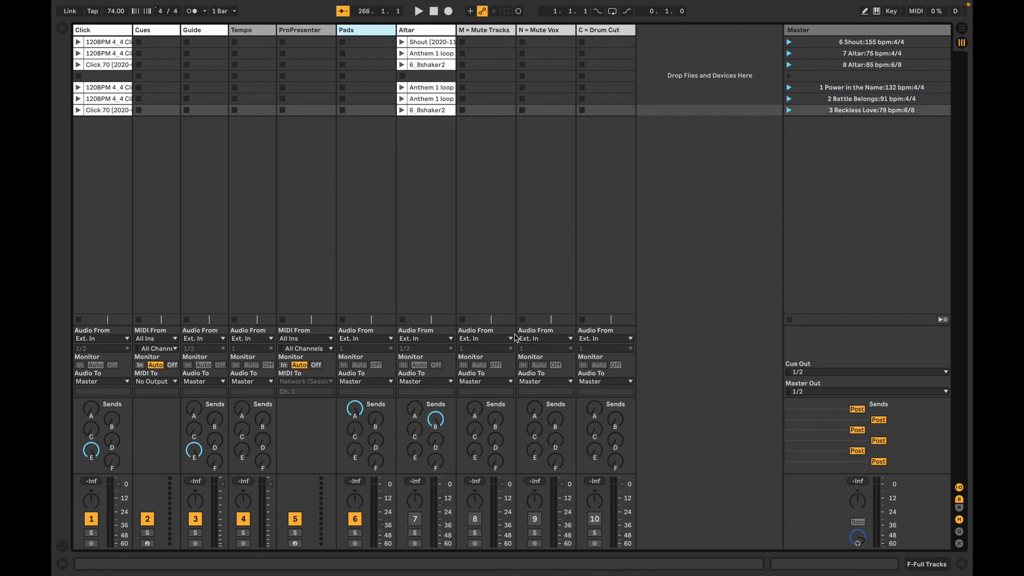
- Delete the "Anthem 1 loop" clip from the Altar track in the scene "1 Power in the Name:132 bpm:4/4"
{"action": "left_click", "coordinate": [833, 98]}
{"action": "left_click", "coordinate": [834, 90]}
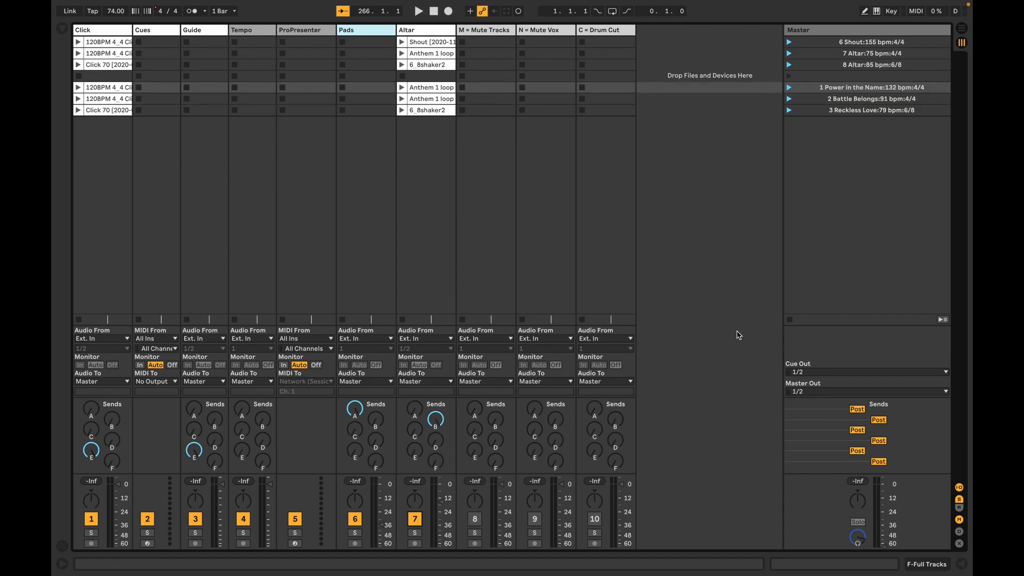
{"action": "left_click", "coordinate": [441, 89]}
{"action": "key", "text": "Delete"}
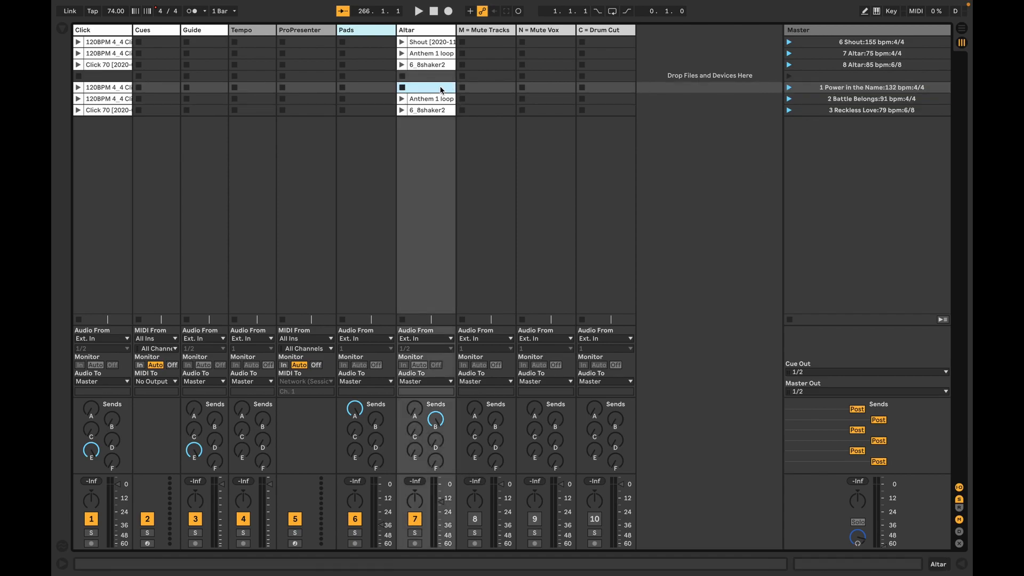
- Play and stop the scenes "1 Power in the Name" and "2 Battle Belongs" to compare playback without and with a loop
{"action": "left_click", "coordinate": [788, 87]}
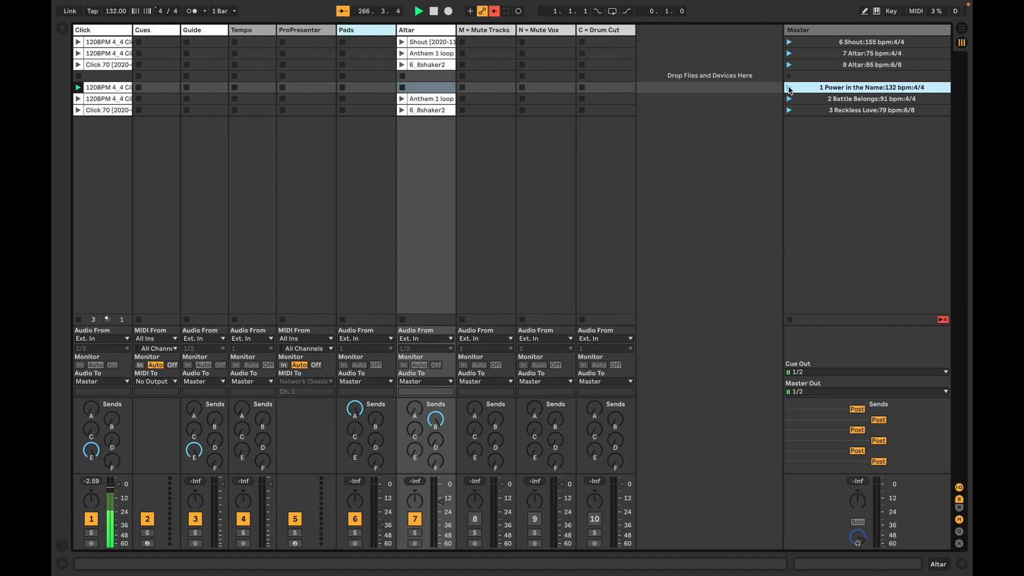
{"action": "key", "text": "space"}
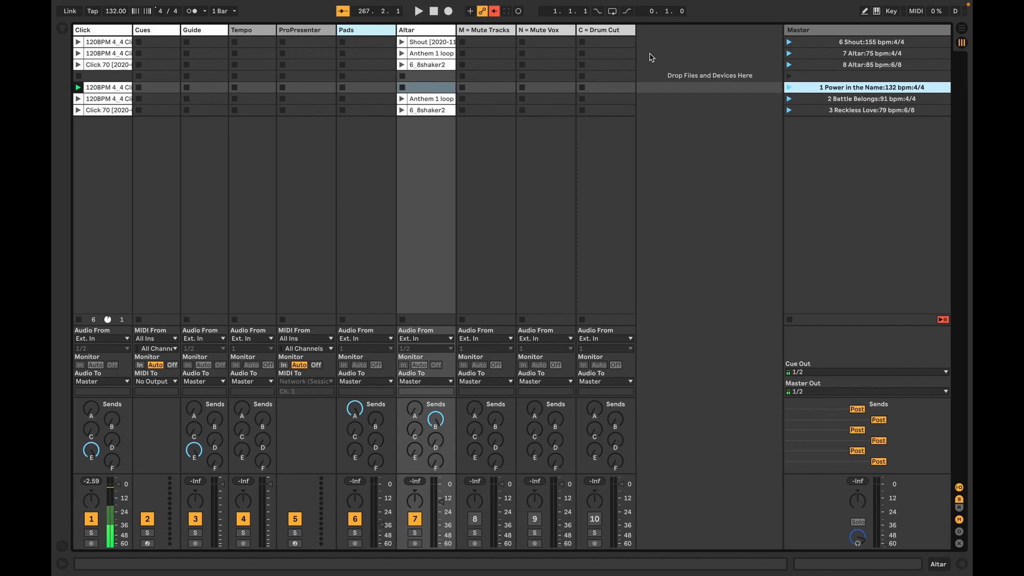
{"action": "left_click", "coordinate": [788, 100]}
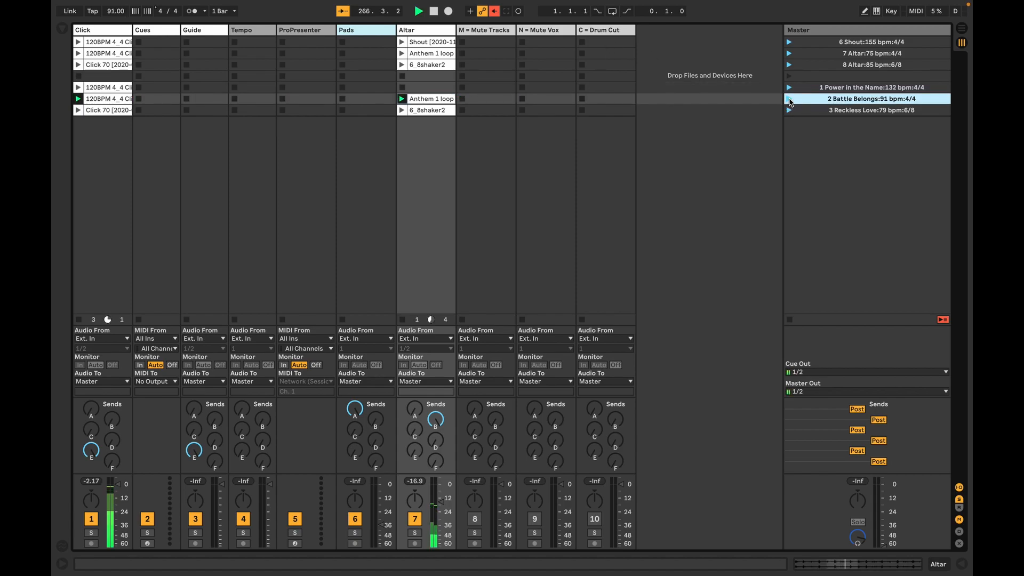
{"action": "key", "text": "space"}
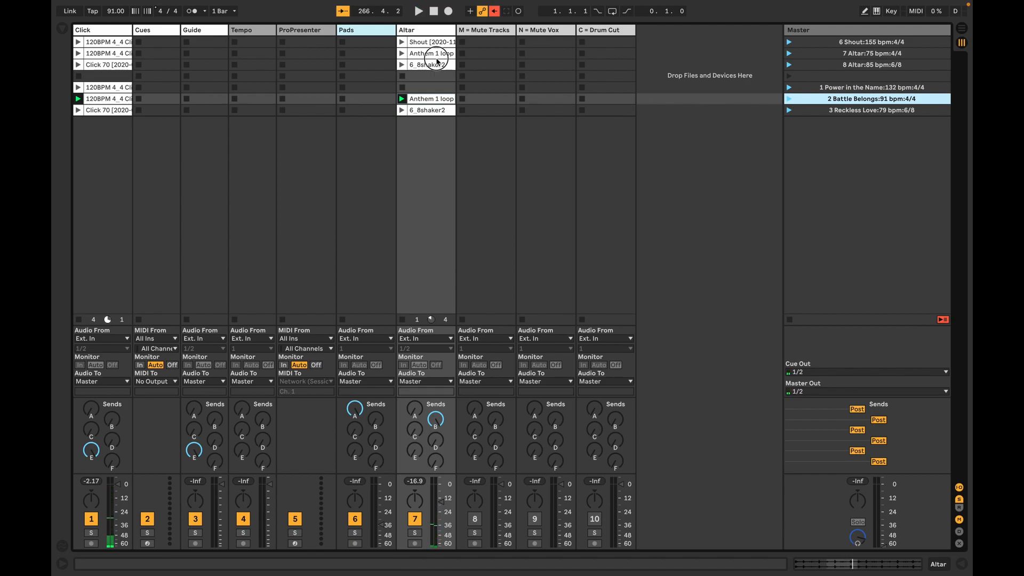
- Delete the Click track clips in the scenes "7 Altar" and "2 Battle Belongs", and undo both deletions
{"action": "left_click", "coordinate": [106, 53]}
{"action": "key", "text": "Delete"}
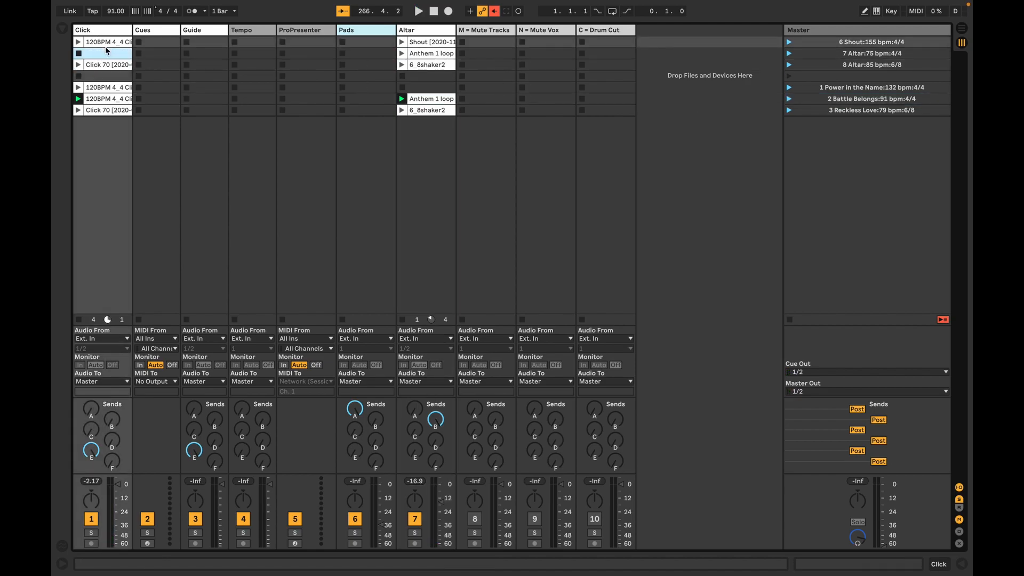
{"action": "left_click", "coordinate": [114, 99]}
{"action": "key", "text": "Delete"}
{"action": "key", "text": "super+z"}
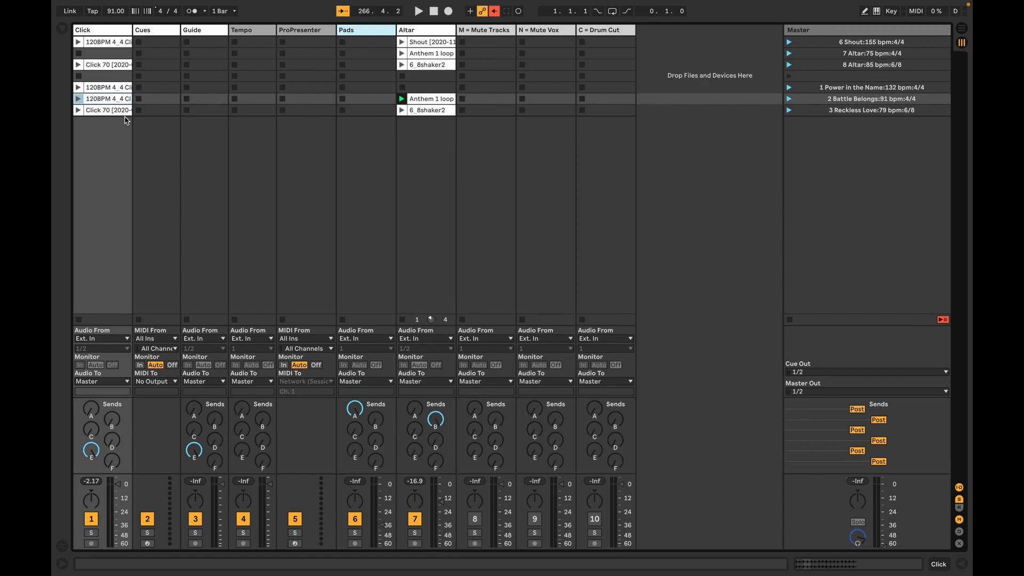
{"action": "key", "text": "super+z"}
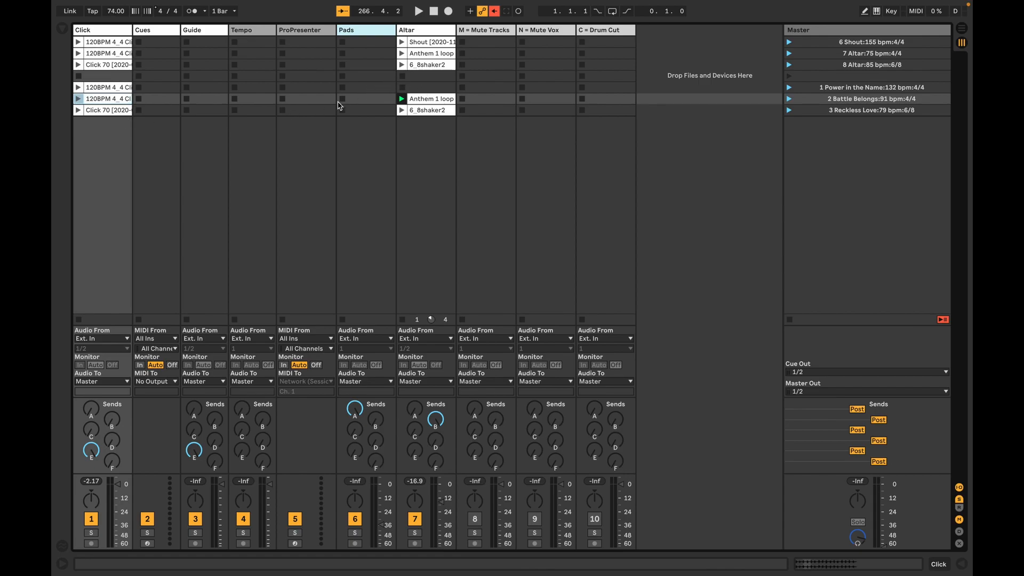
- Restore the "Anthem 1 loop" clip in the Altar slot of the scene "1 Power in the Name:132 bpm:4/4"
{"action": "left_click", "coordinate": [429, 102]}
{"action": "left_click", "coordinate": [430, 91]}
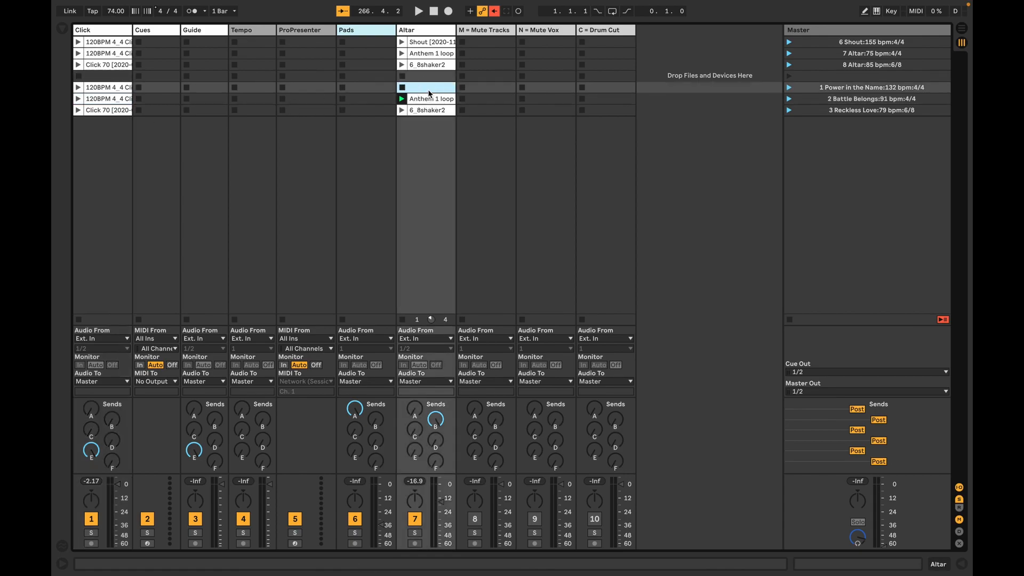
{"action": "key", "text": "super+v"}
{"action": "left_click", "coordinate": [479, 138]}
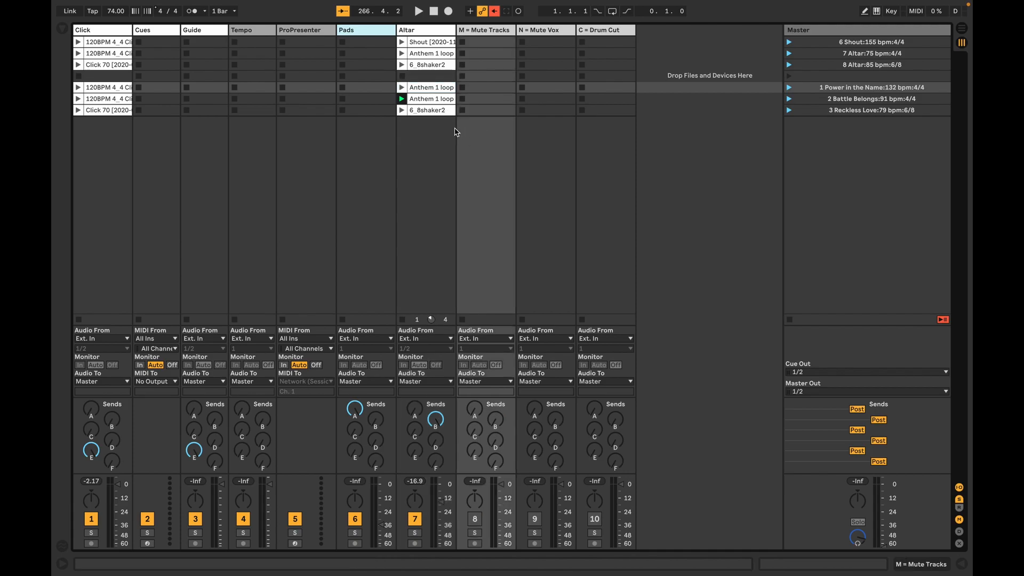
{"action": "key", "text": "super+z"}
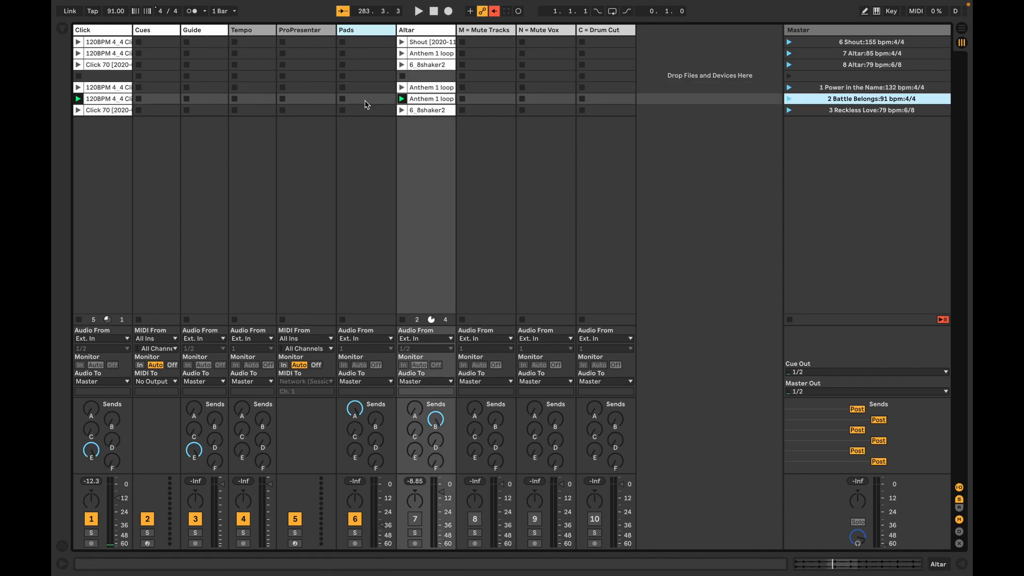
- Add Pads ChurchFront WARM pads to the Pads track: D# in "2 Battle Belongs", E in "3 Reckless Love", F in "1 Power in the Name"
{"action": "left_click", "coordinate": [354, 100]}
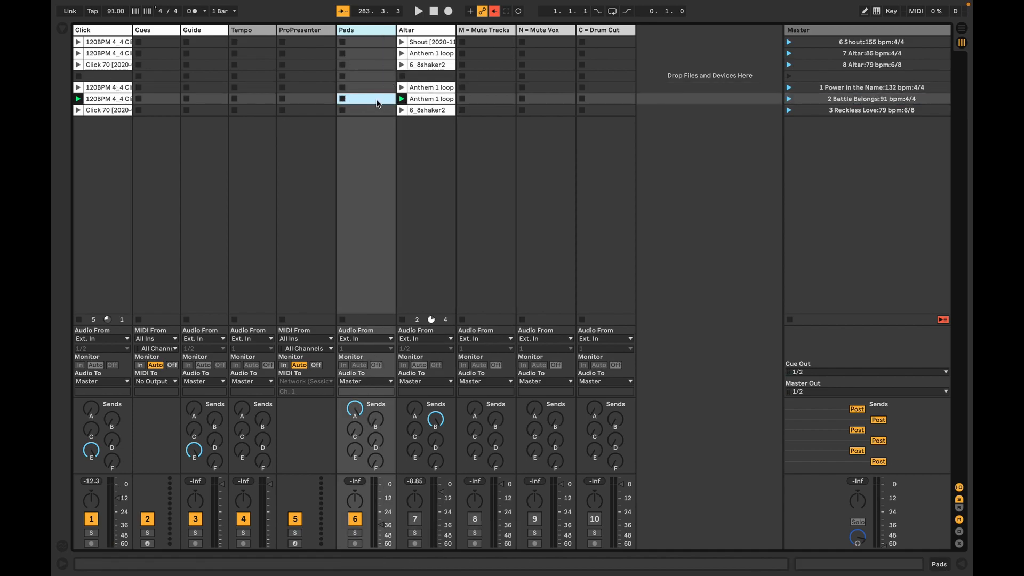
{"action": "left_click", "coordinate": [62, 29]}
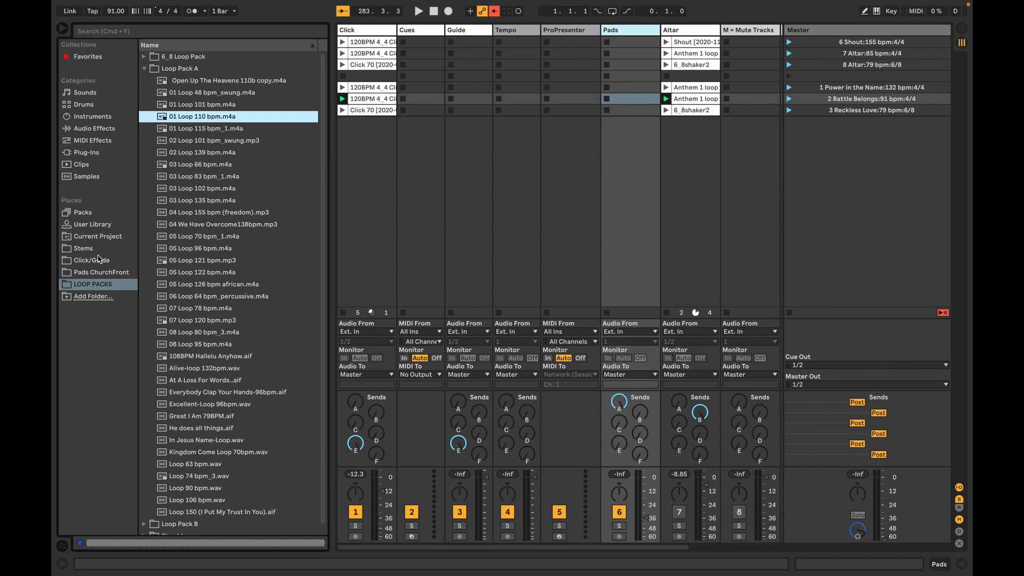
{"action": "left_click", "coordinate": [105, 272]}
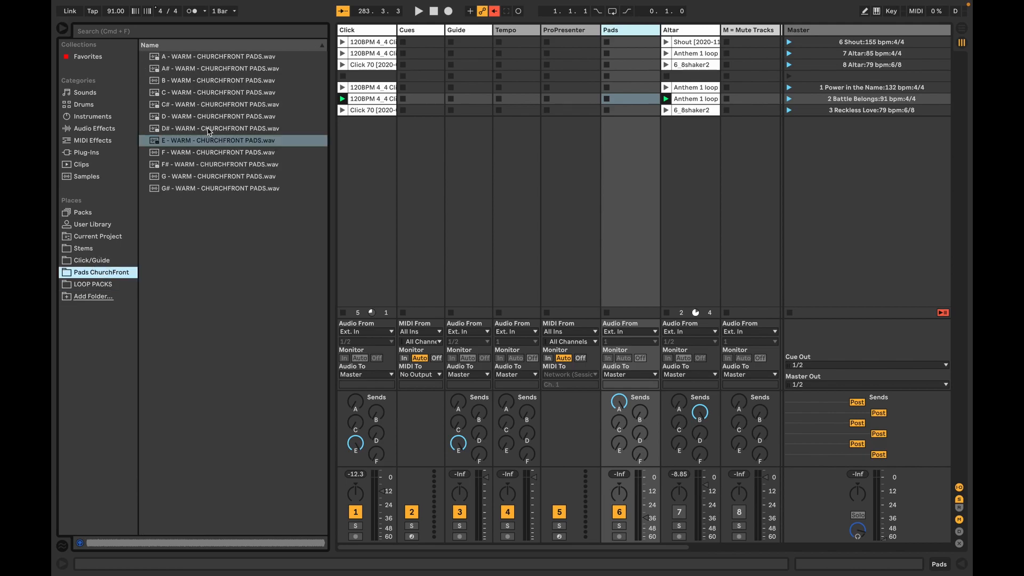
{"action": "left_click_drag", "start_coordinate": [208, 131], "coordinate": [625, 104]}
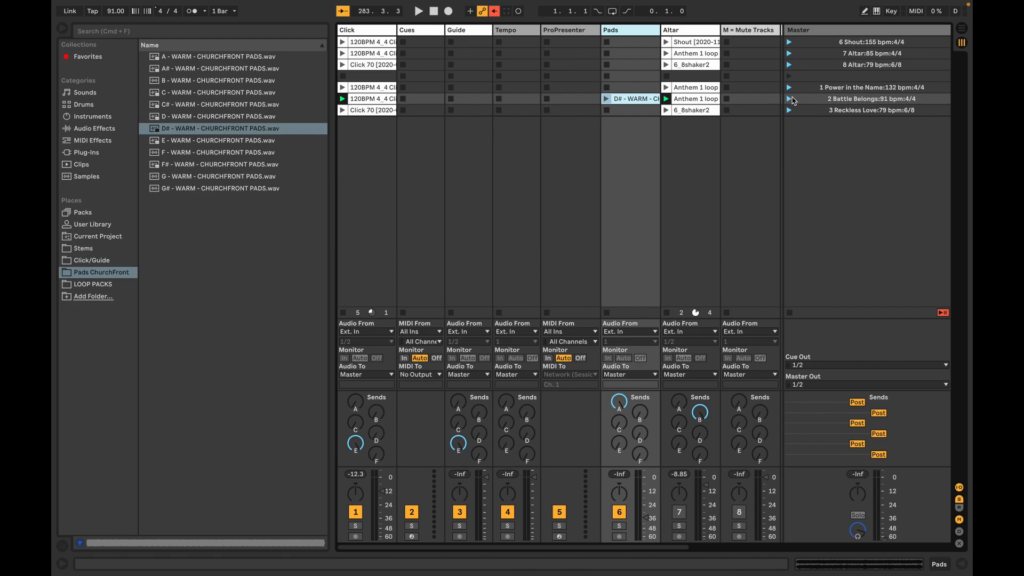
{"action": "left_click", "coordinate": [790, 100]}
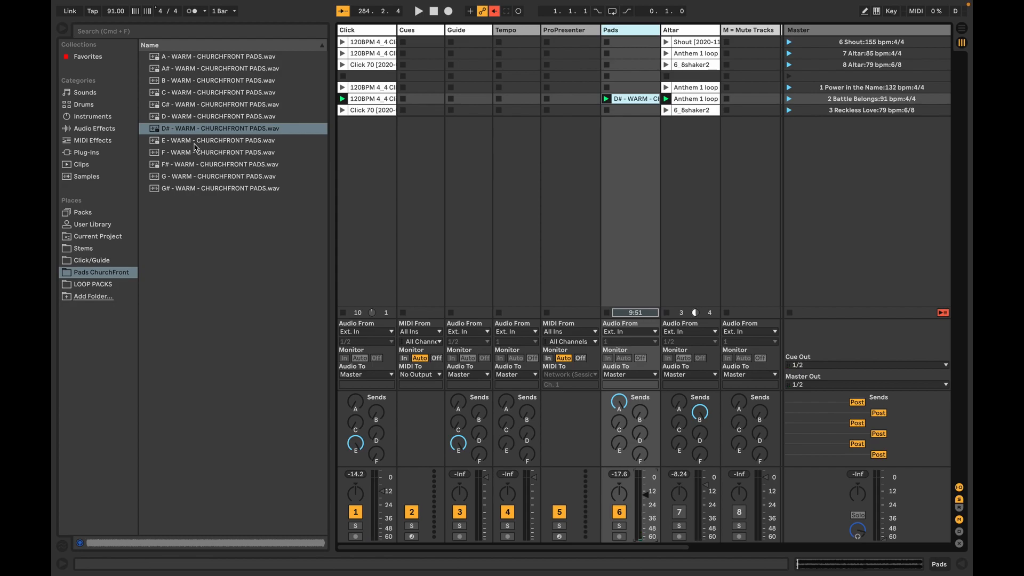
{"action": "left_click_drag", "start_coordinate": [192, 142], "coordinate": [633, 111]}
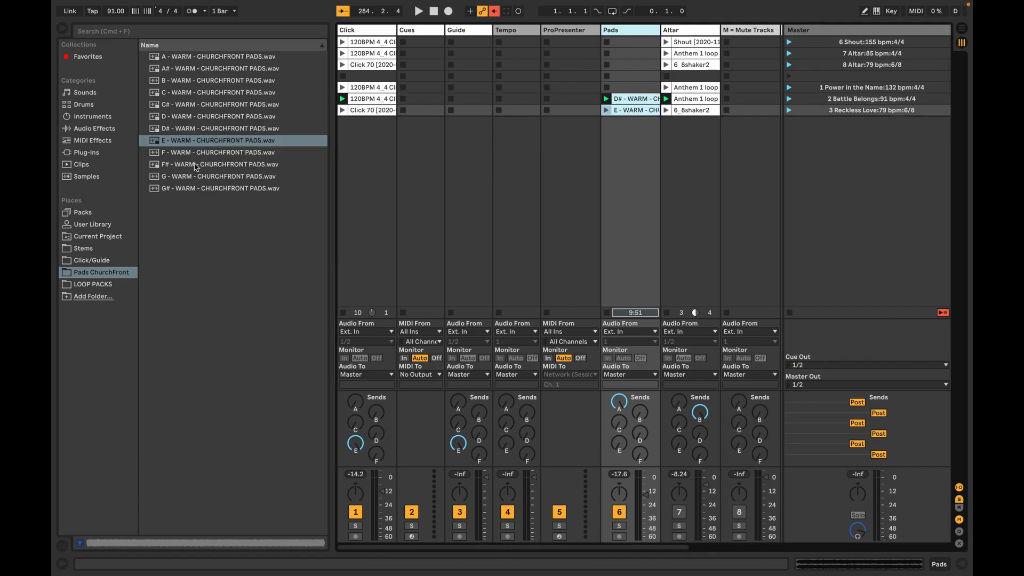
{"action": "left_click_drag", "start_coordinate": [195, 151], "coordinate": [624, 87]}
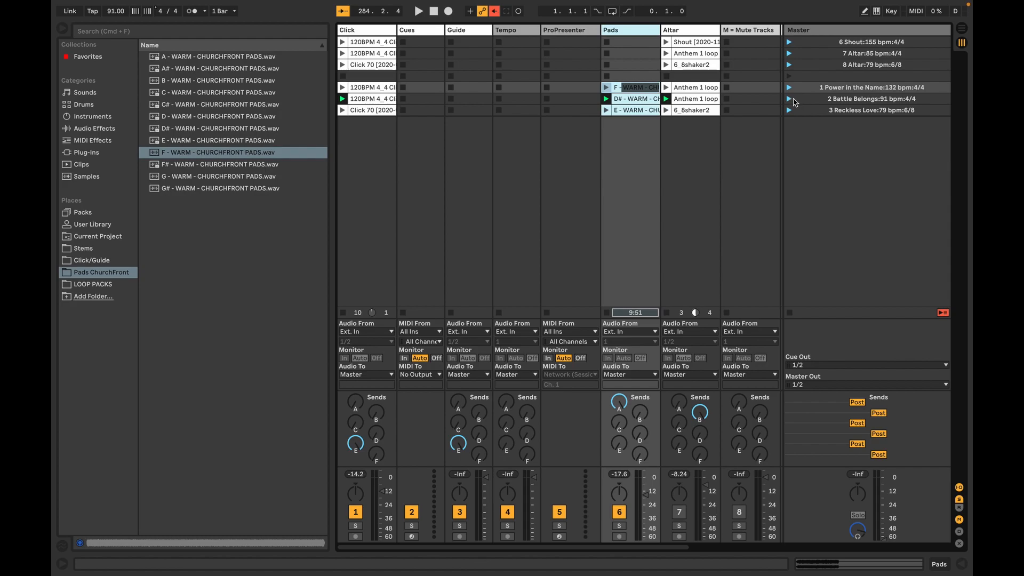
- Play and stop the scene "2 Battle Belongs:91 bpm:4/4" to hear its click and loop with the pad
{"action": "left_click", "coordinate": [791, 101]}
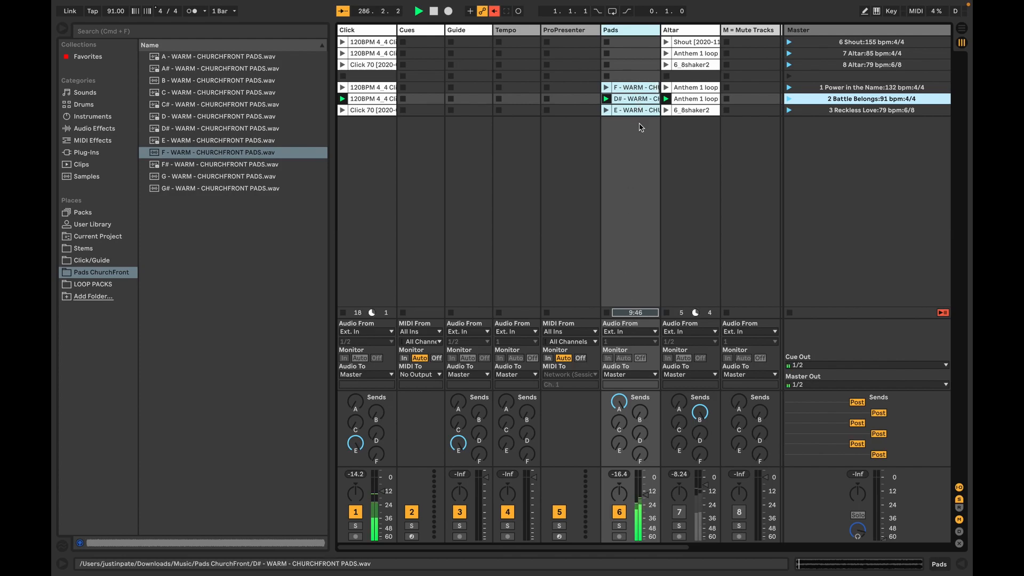
{"action": "key", "text": "space"}
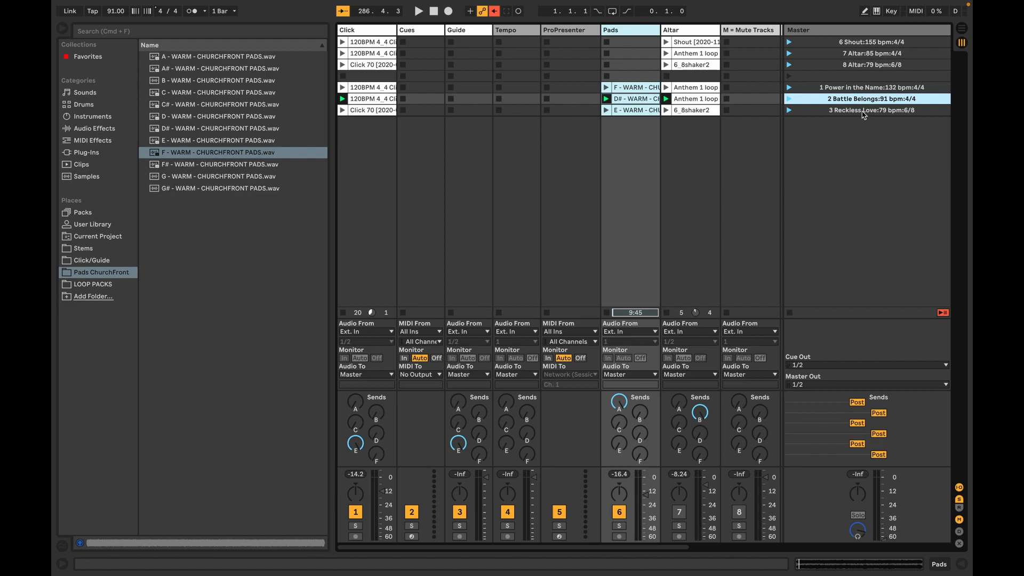
- Assign keyboard mappings 1, 2 and 3 to launch the scenes "1 Power in the Name", "2 Battle Belongs" and "3 Reckless Love"
{"action": "left_click", "coordinate": [891, 11]}
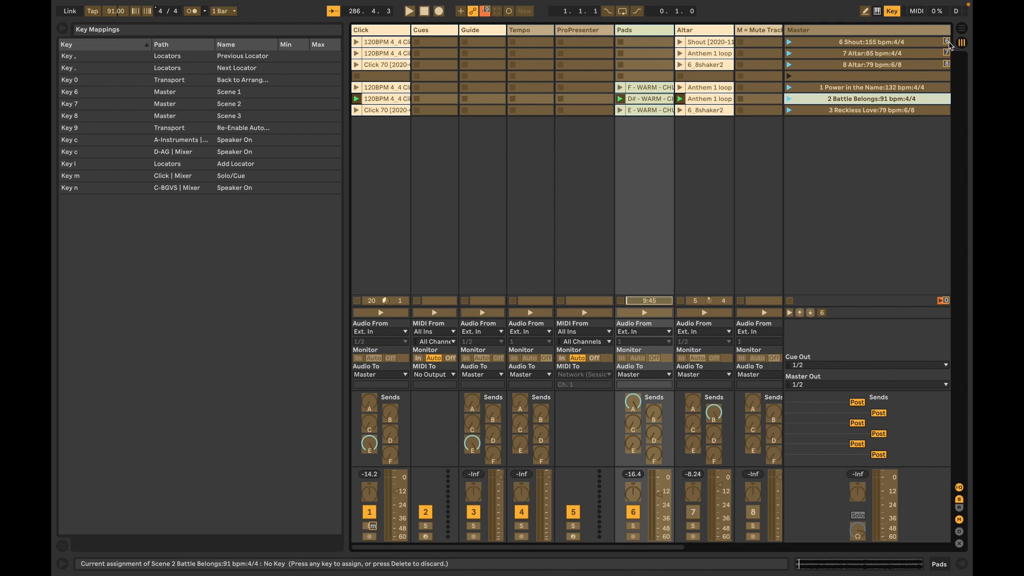
{"action": "left_click", "coordinate": [892, 12]}
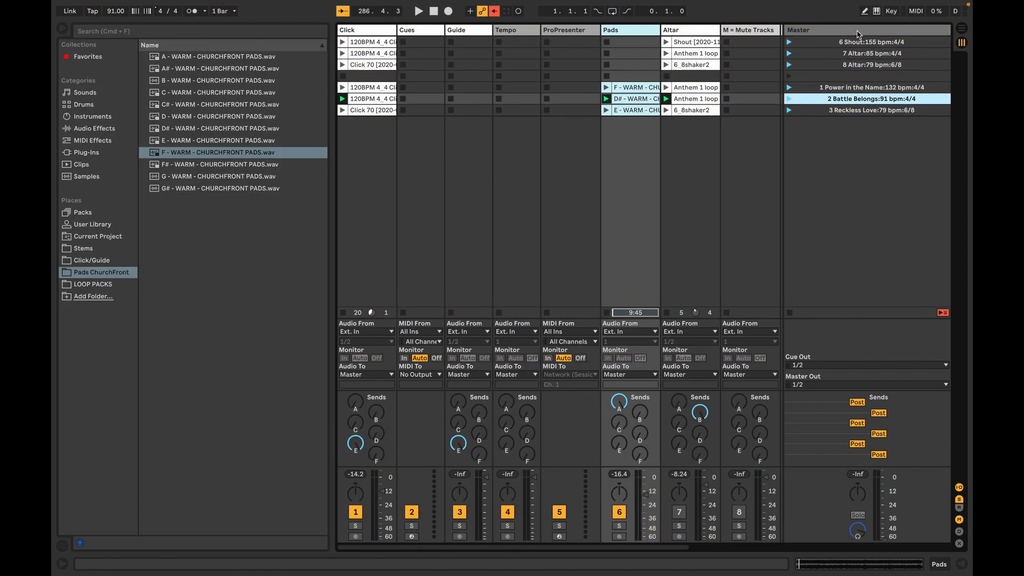
{"action": "left_click", "coordinate": [891, 11]}
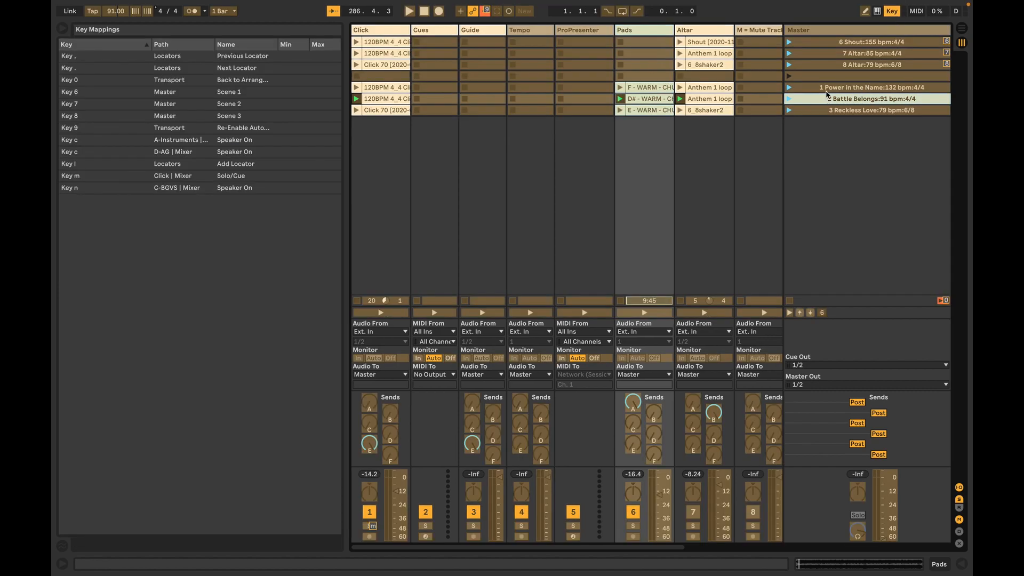
{"action": "left_click", "coordinate": [791, 89]}
{"action": "key", "text": "1"}
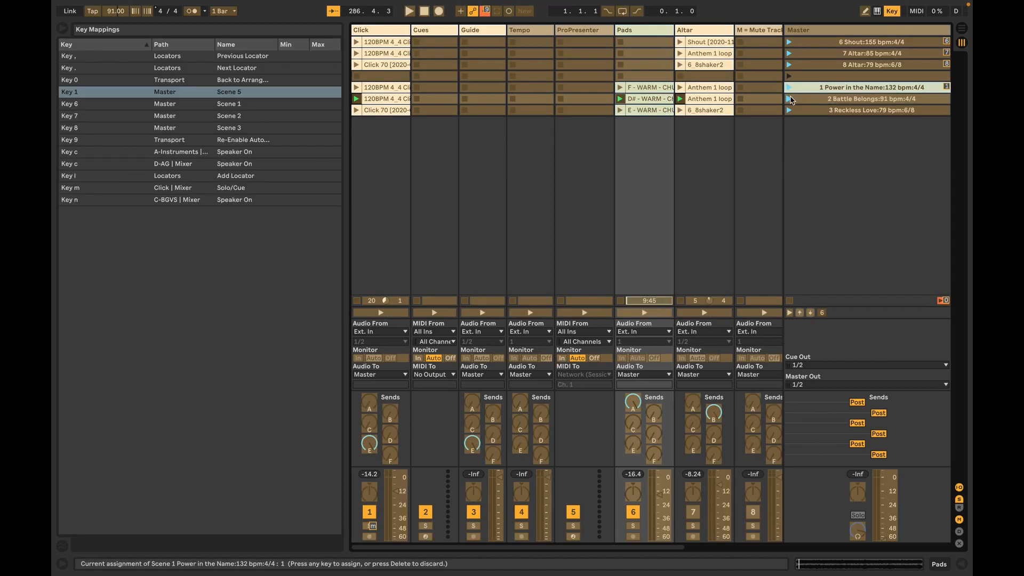
{"action": "left_click", "coordinate": [789, 100]}
{"action": "key", "text": "2"}
{"action": "left_click", "coordinate": [789, 111]}
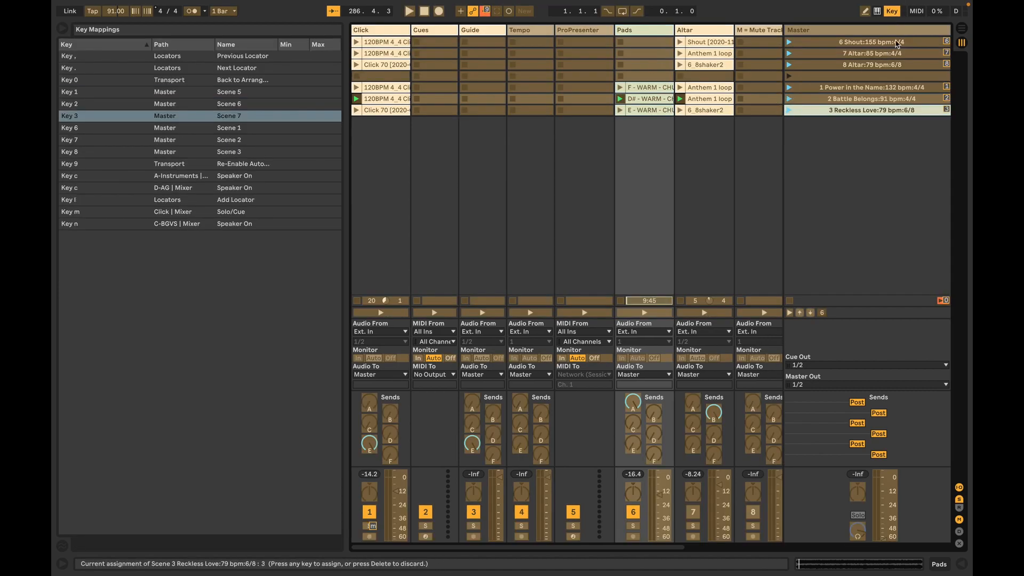
{"action": "left_click", "coordinate": [892, 10]}
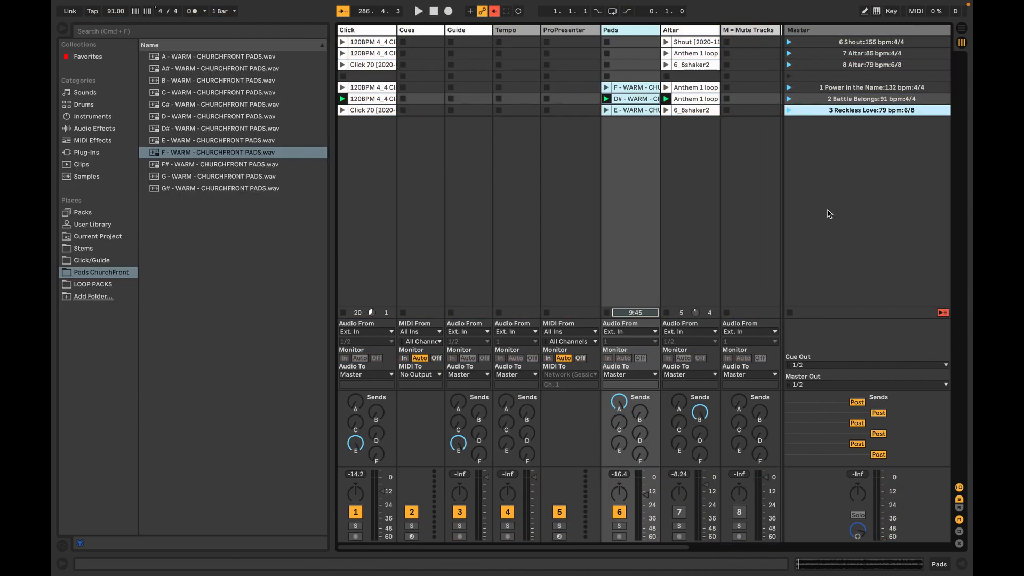
- Test the mappings 1, 2 and 3 by launching their scenes in order, and stop playback
{"action": "key", "text": "1"}
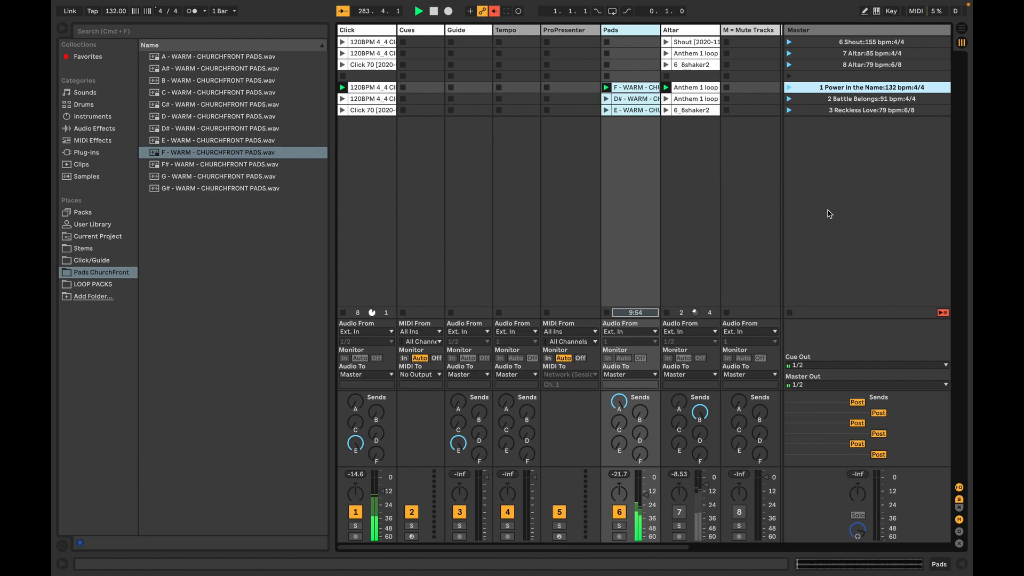
{"action": "key", "text": "2"}
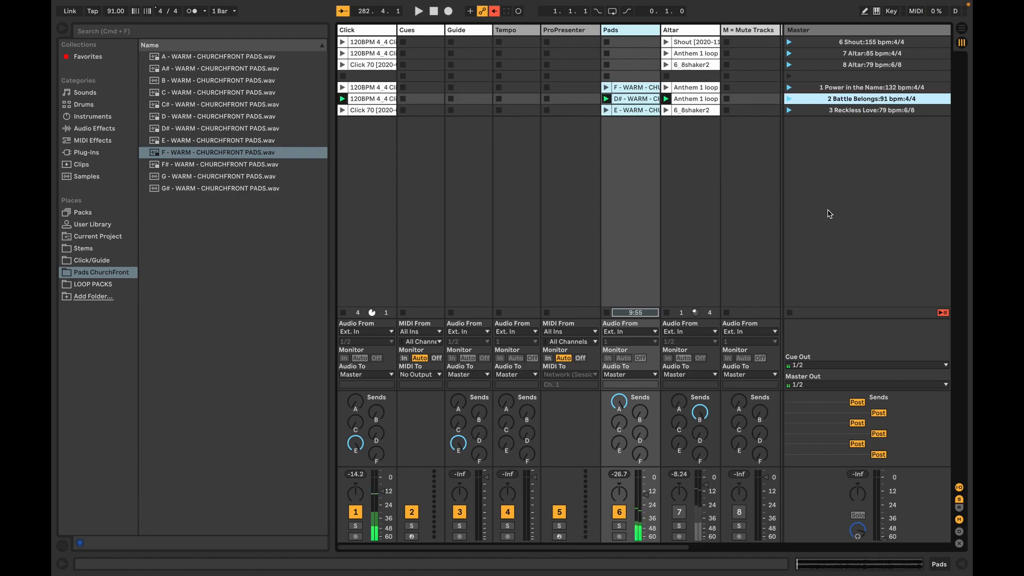
{"action": "key", "text": "3"}
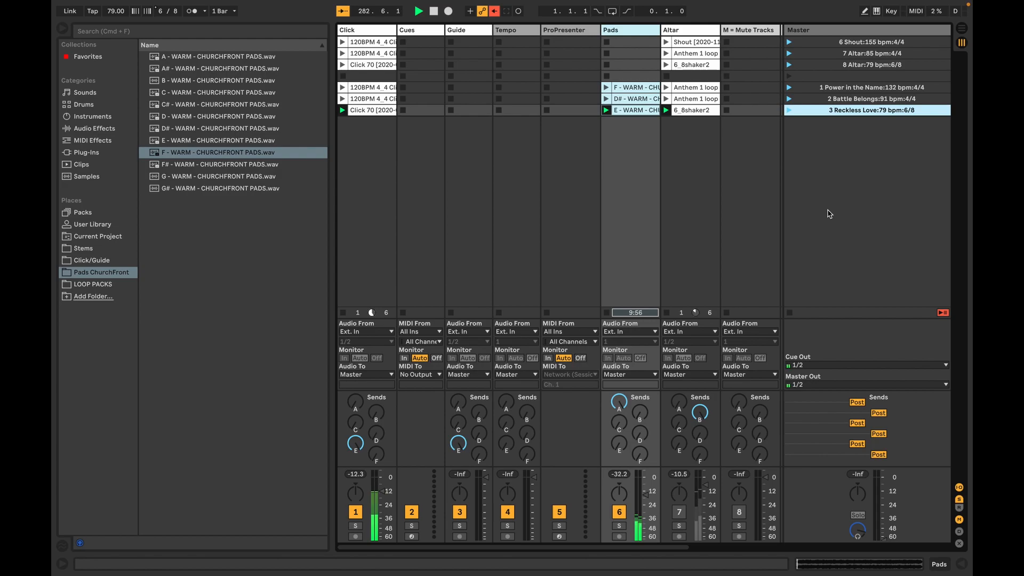
{"action": "key", "text": "space"}
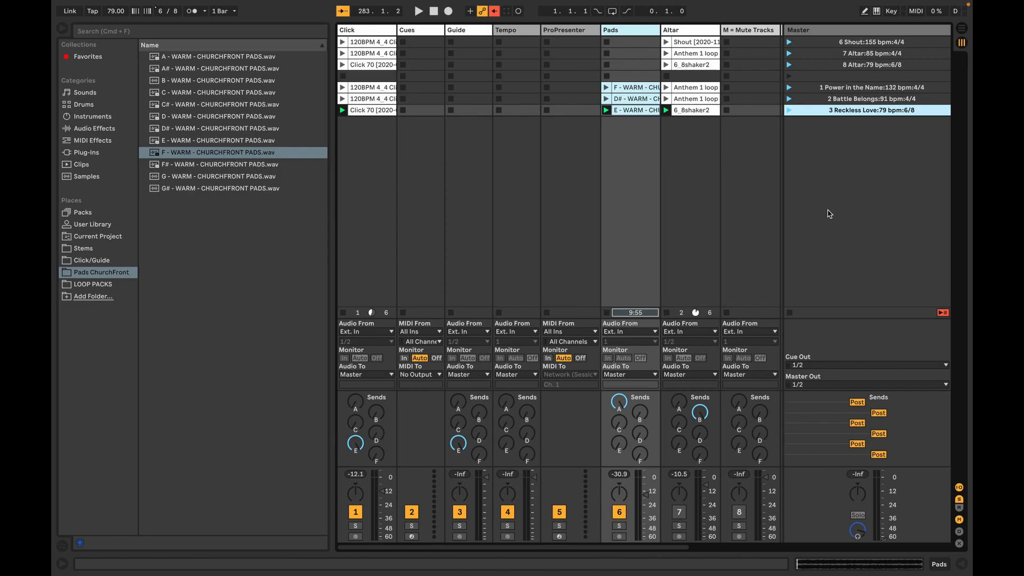
- Hide the browser and check the Arrangement view briefly before returning to the Session view
{"action": "left_click", "coordinate": [62, 28]}
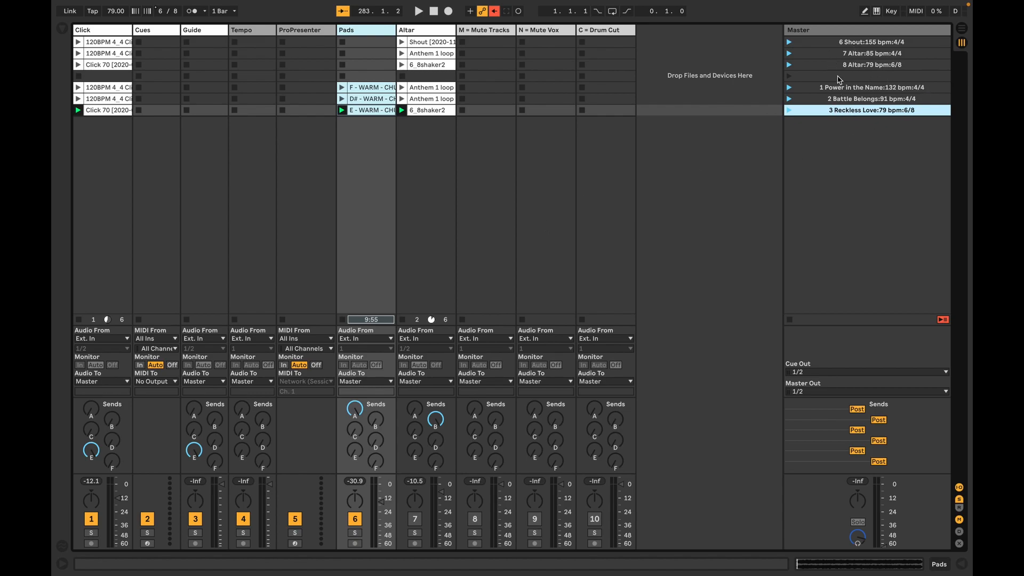
{"action": "key", "text": "Tab"}
{"action": "key", "text": "Tab"}
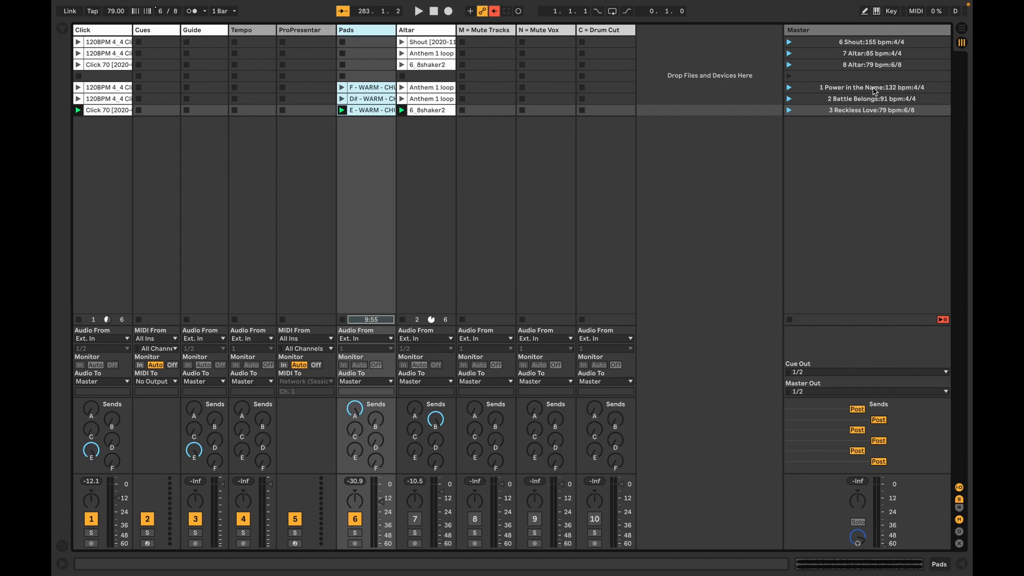
- Show the Arrangement view and clear the Session override so that playback returns to the Arrangement
{"action": "key", "text": "Tab"}
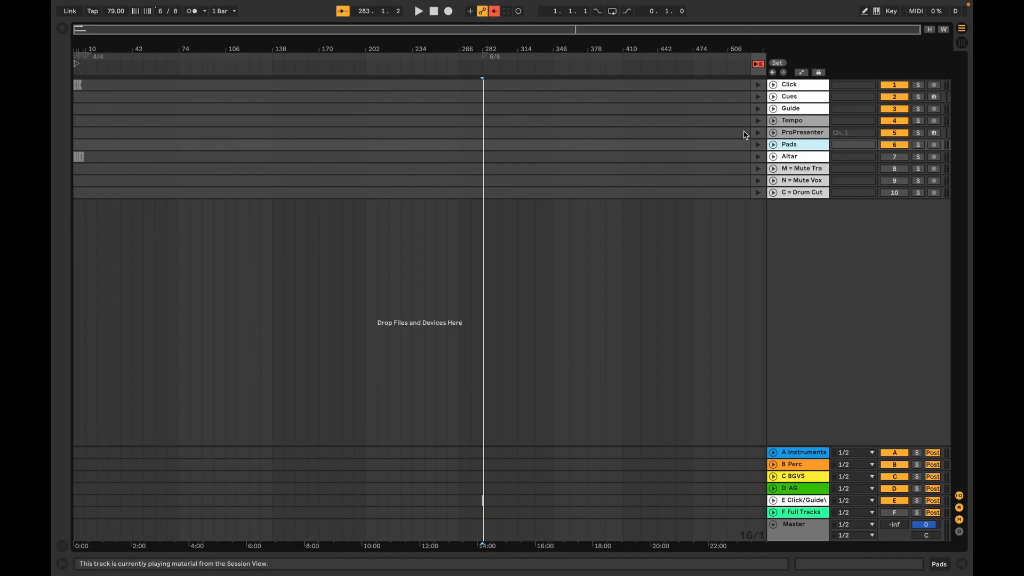
{"action": "key", "text": "Tab"}
{"action": "key", "text": "Tab"}
{"action": "left_click", "coordinate": [712, 146]}
{"action": "key", "text": "ctrl+z"}
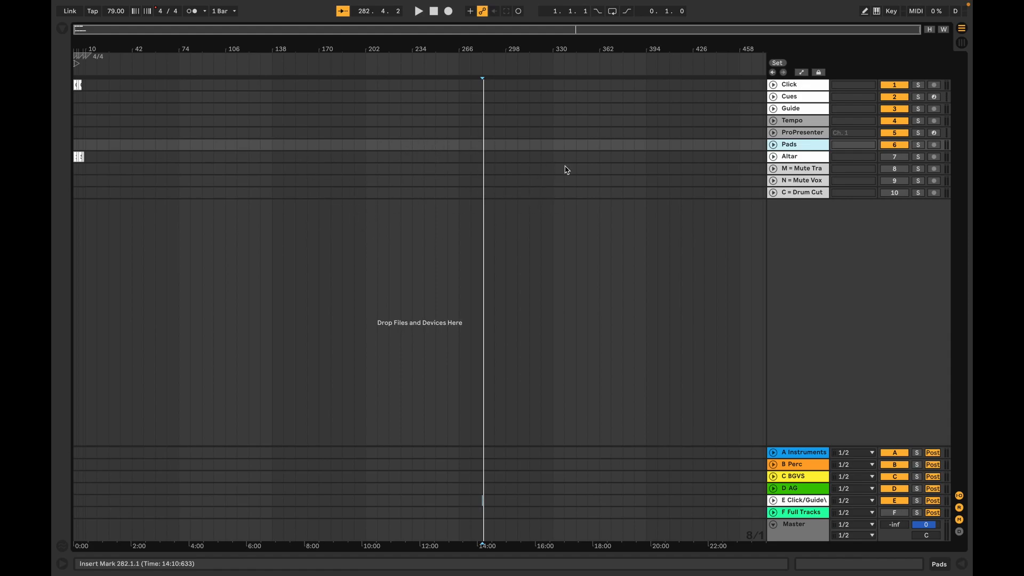
- Launch the scene "3 Reckless Love:79 bpm:6/8", stop it in the Arrangement view and try to return playback to the Arrangement
{"action": "key", "text": "Tab"}
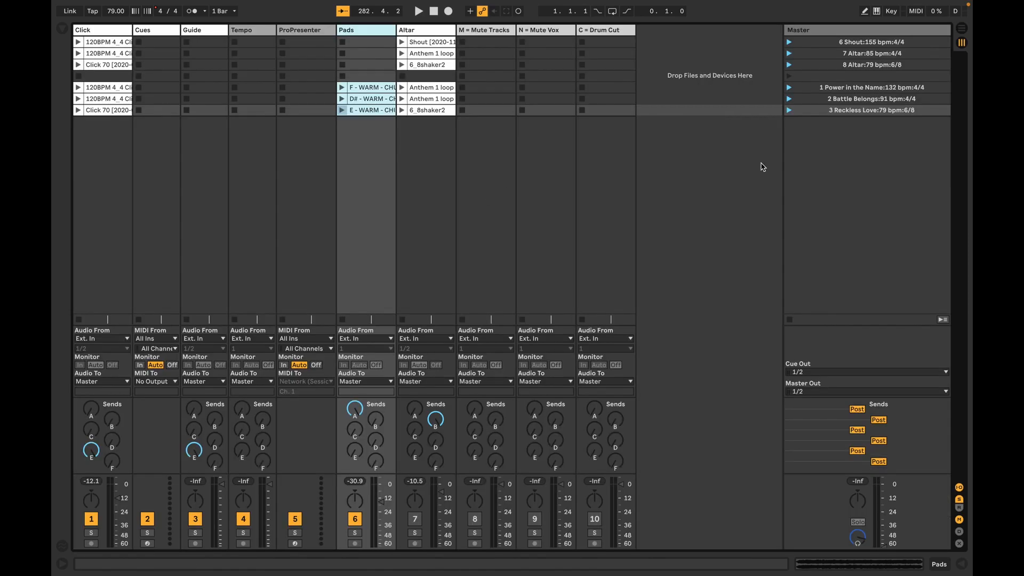
{"action": "left_click", "coordinate": [798, 110]}
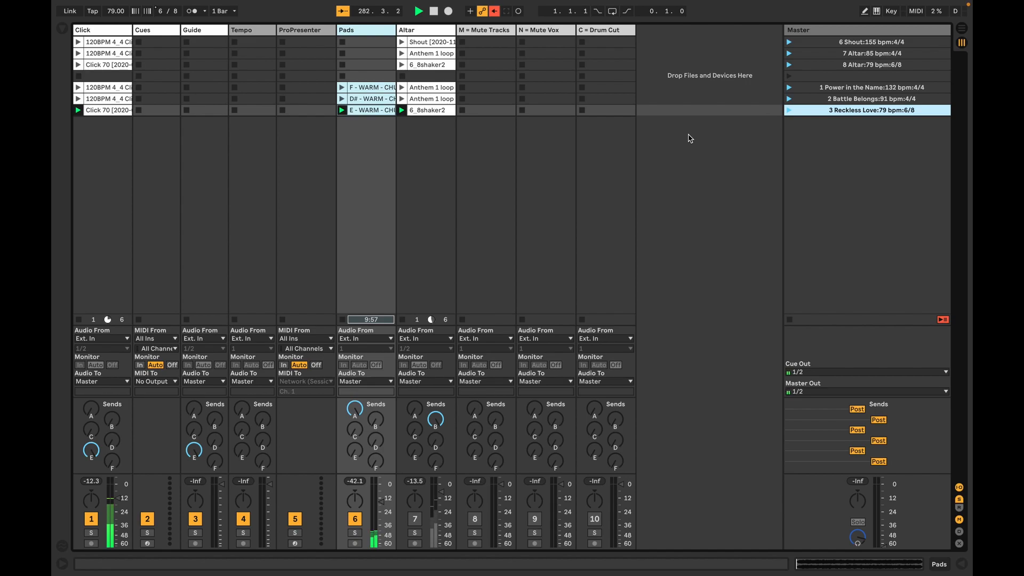
{"action": "key", "text": "Tab"}
{"action": "key", "text": "space"}
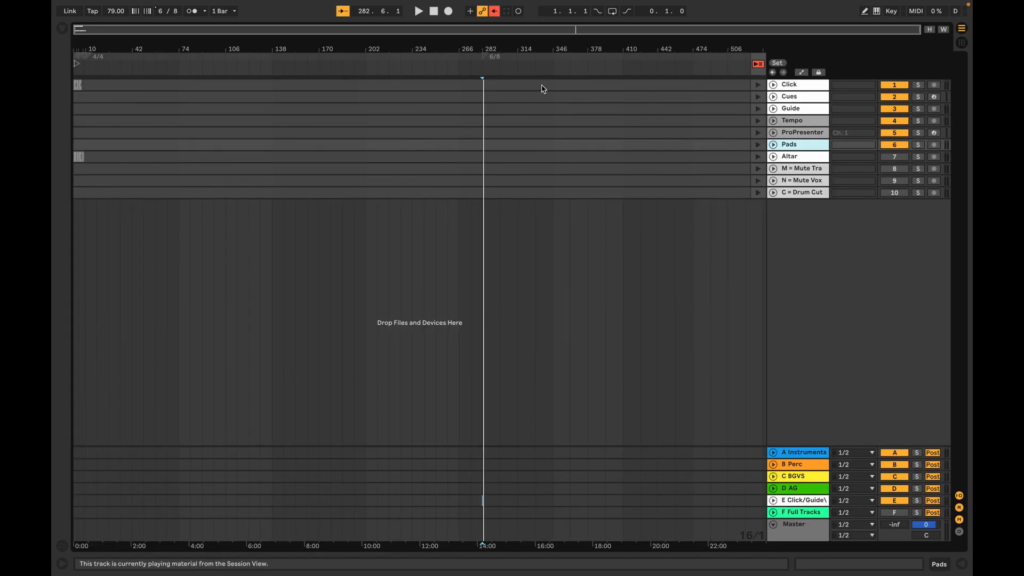
{"action": "key", "text": "F10"}
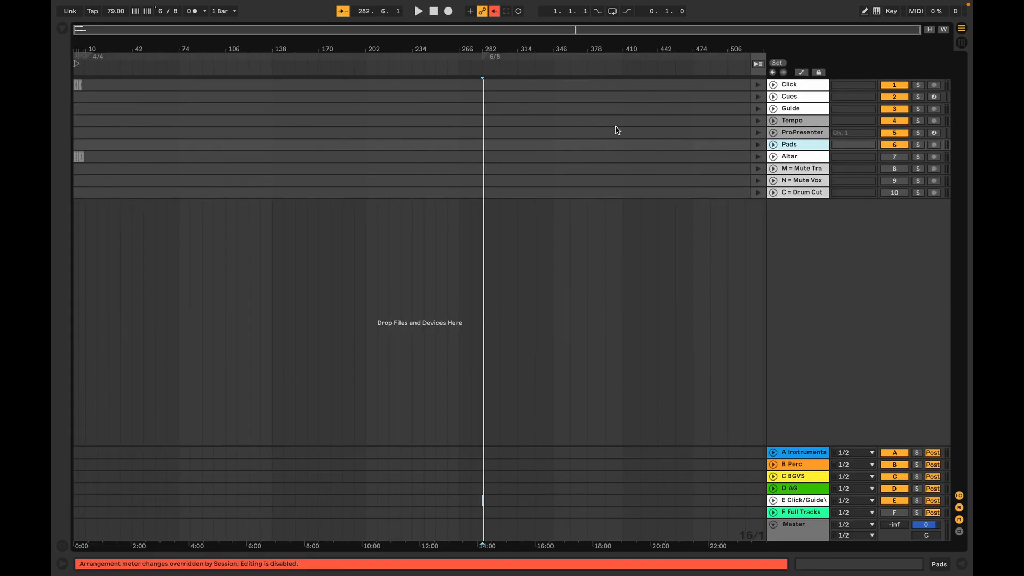